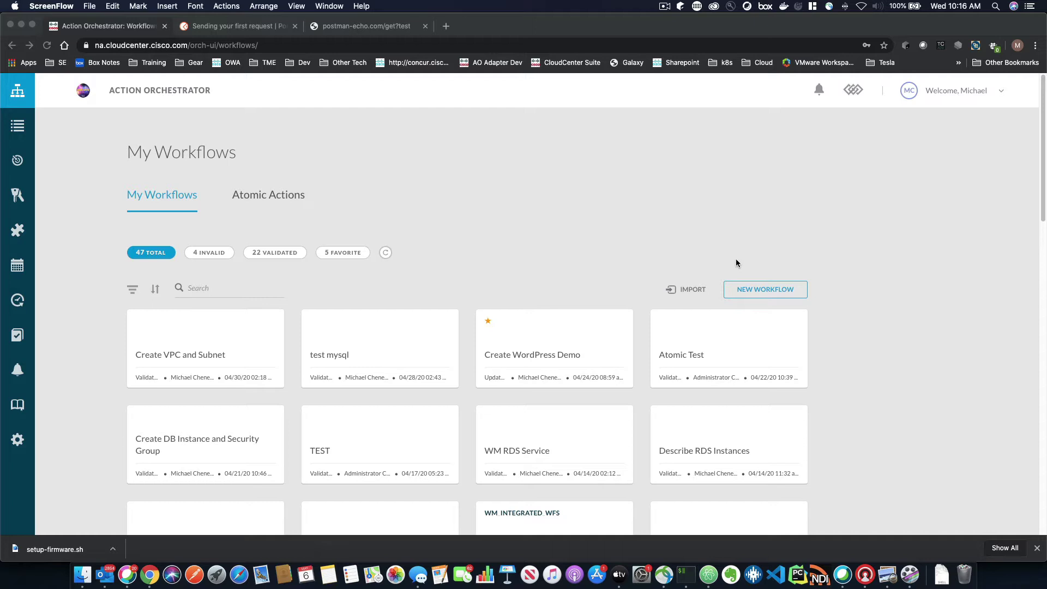
Create a new workflow and add an HTTP Request web service activity between its start and end.
click(754, 290)
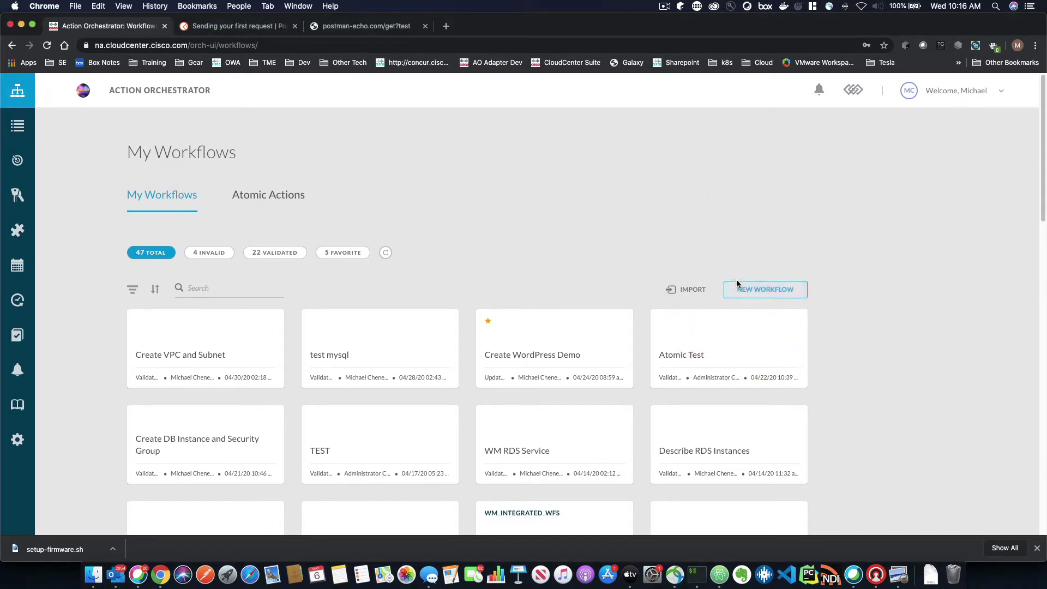
click(761, 291)
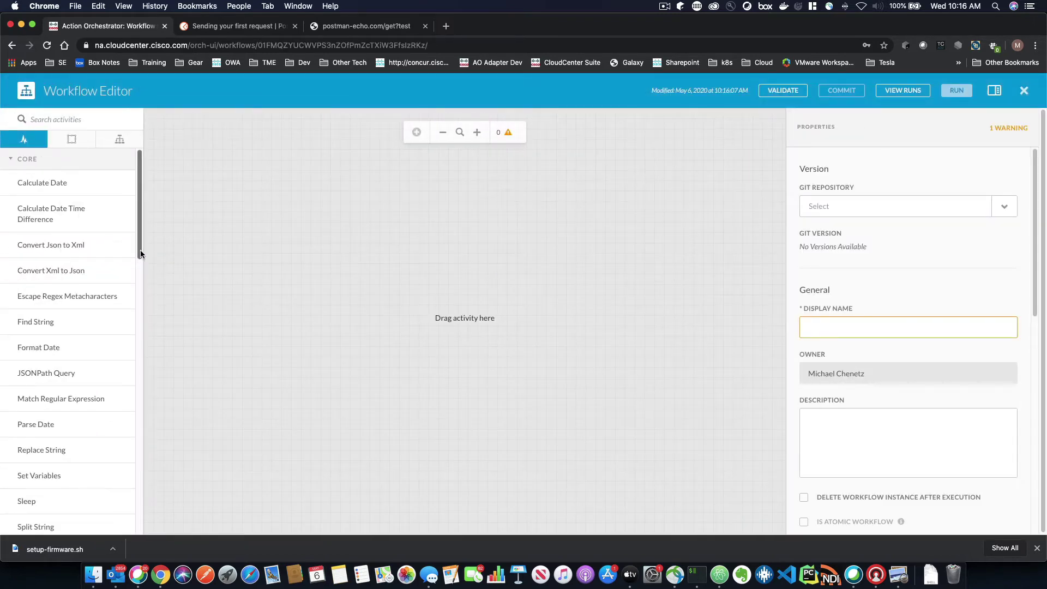
drag(140, 240, 139, 527)
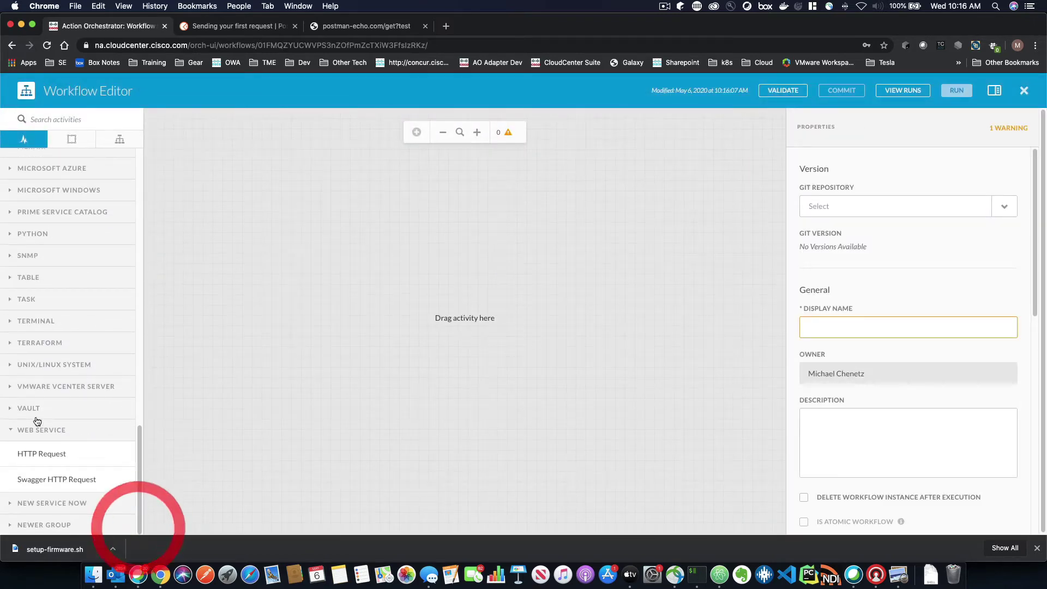
drag(45, 449, 460, 287)
click(453, 248)
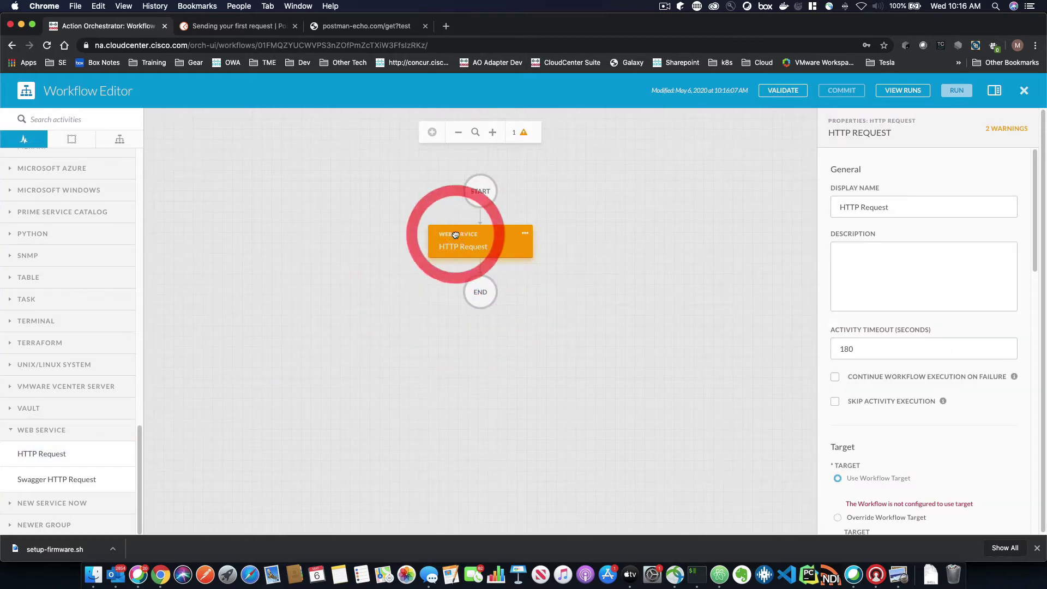
Rename the HTTP Request activity as Postman Echo.
click(886, 210)
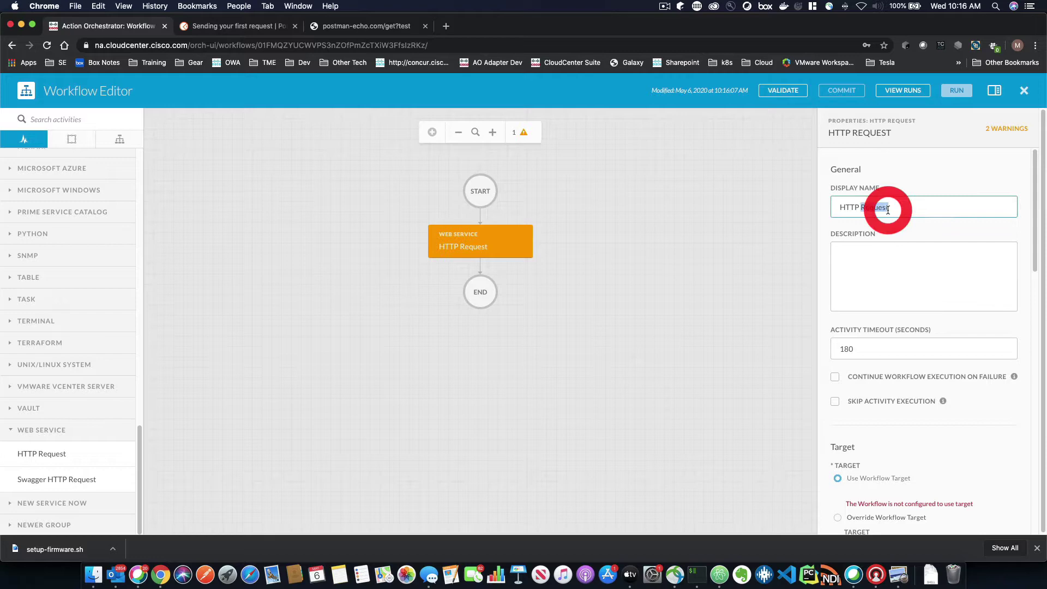
triple_click(886, 208)
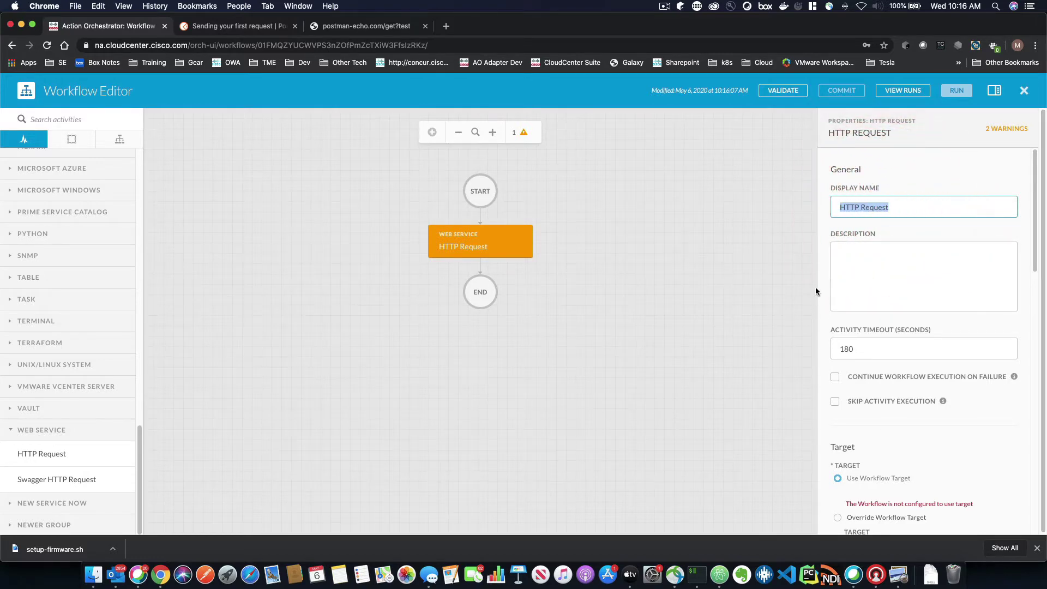
text(Postman Echo)
click(662, 315)
click(450, 240)
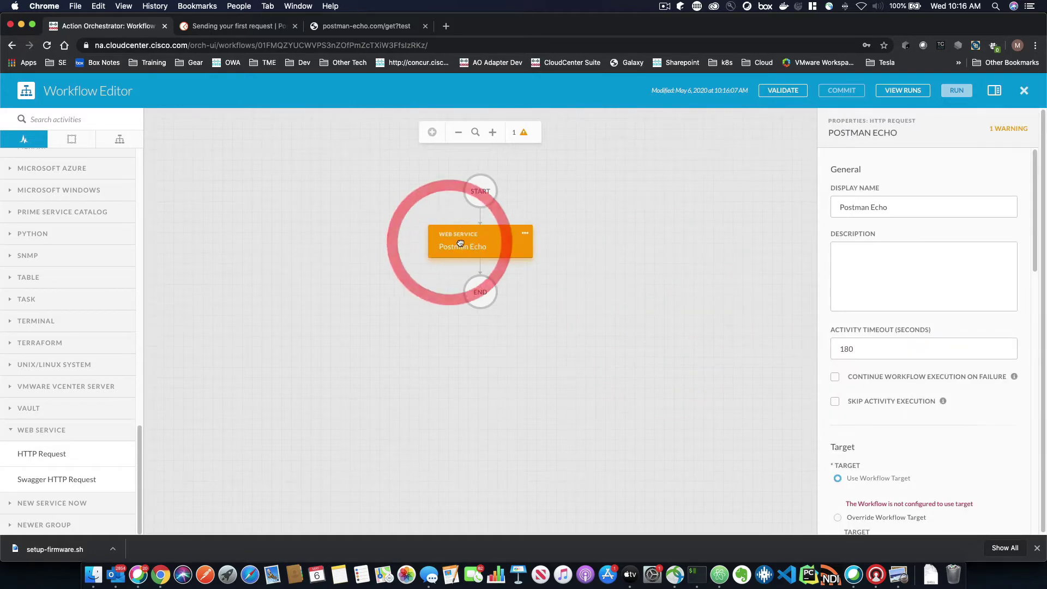
Set the display name of the workflow itself to Postman Echo.
click(701, 264)
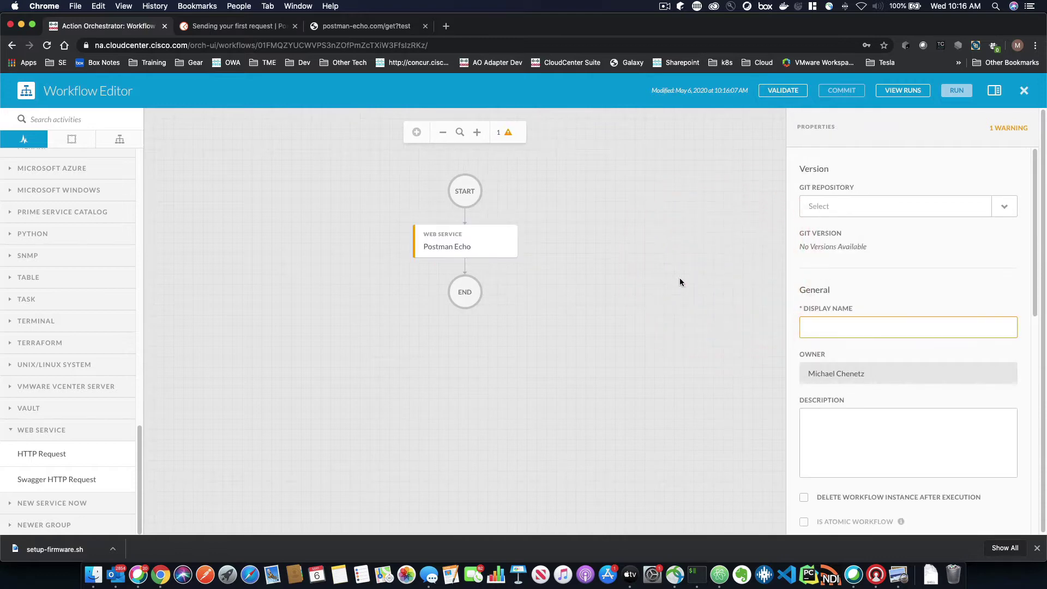
click(850, 327)
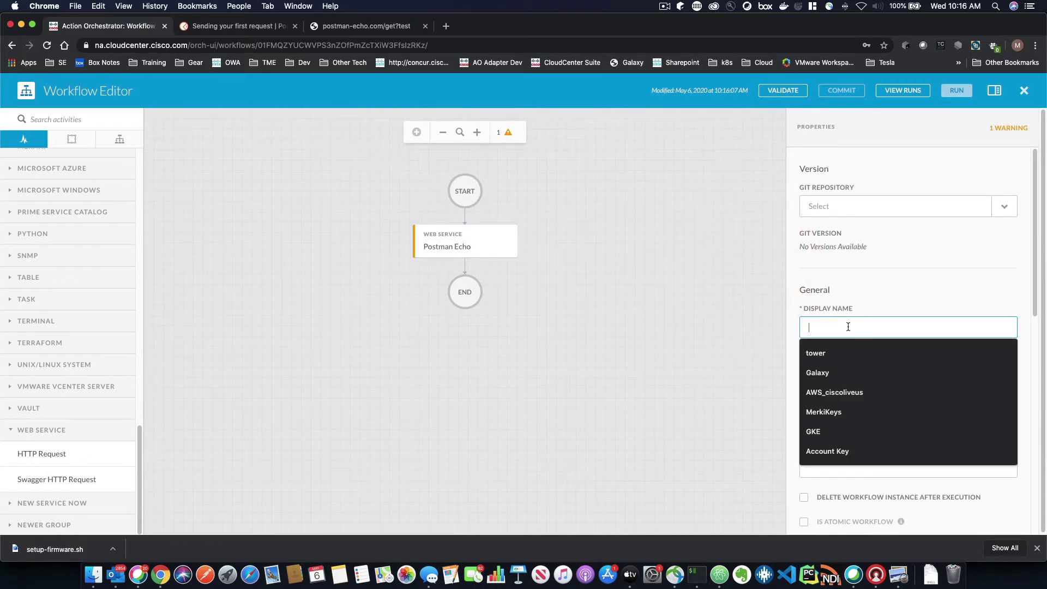
text(Postman Echo)
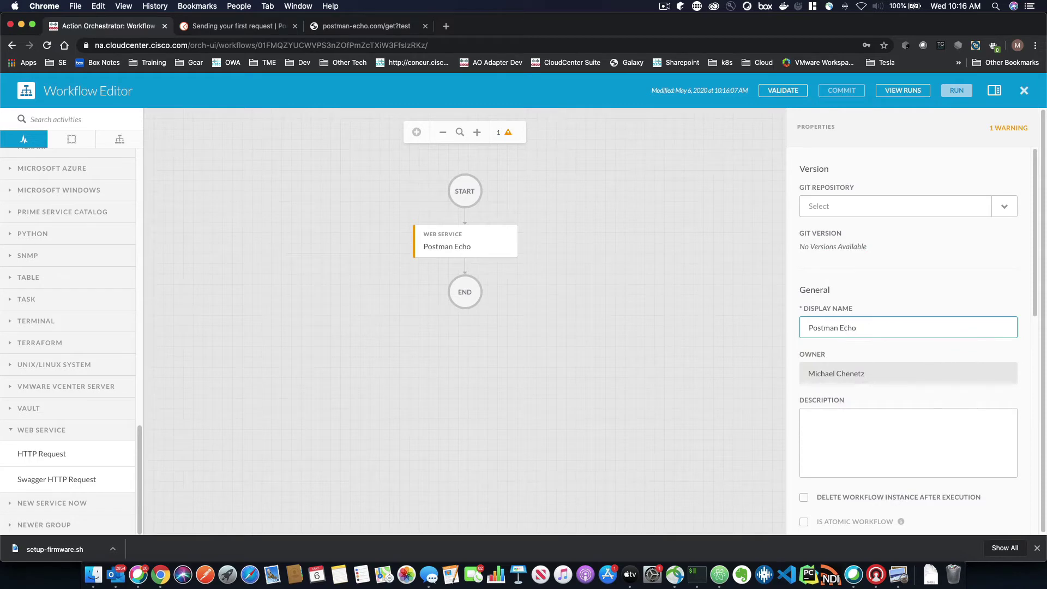
click(691, 285)
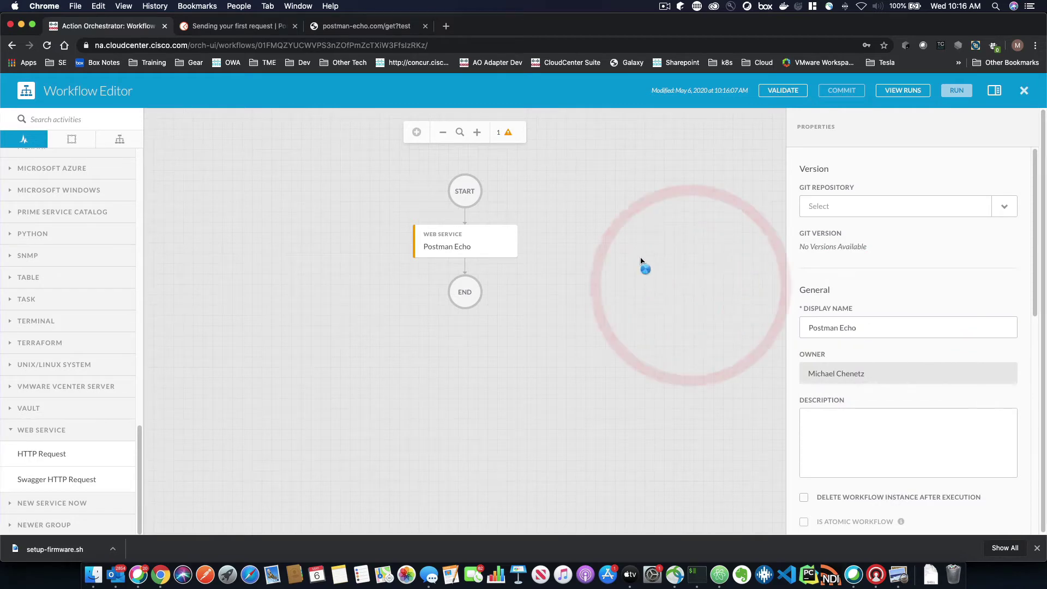
Check the request URL in the Postman documentation and set the Postman Echo activity's relative URL to /get.
click(460, 247)
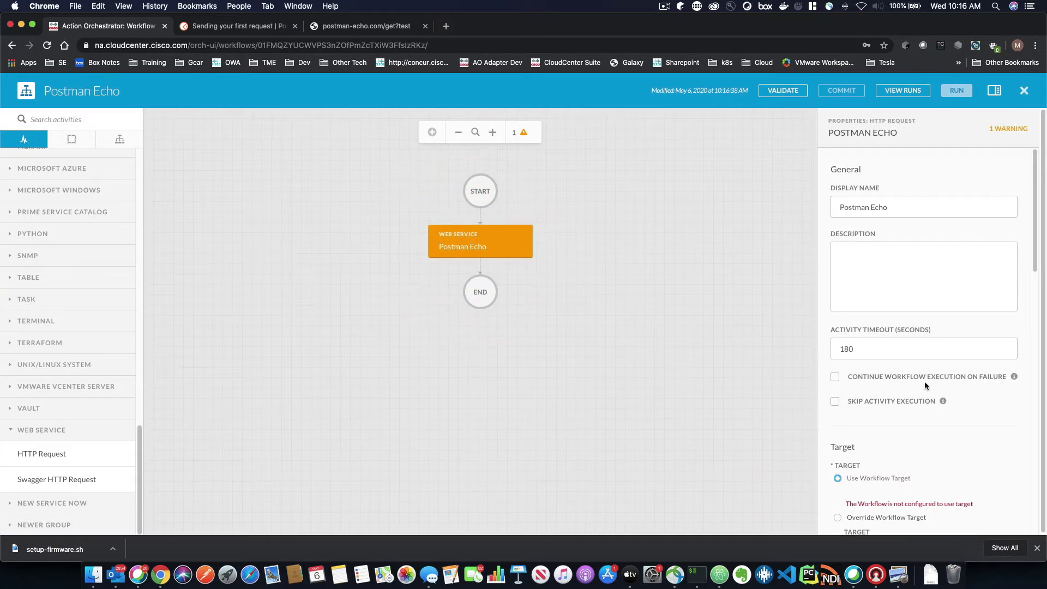
scroll(926, 381, down, 6)
scroll(927, 379, down, 4)
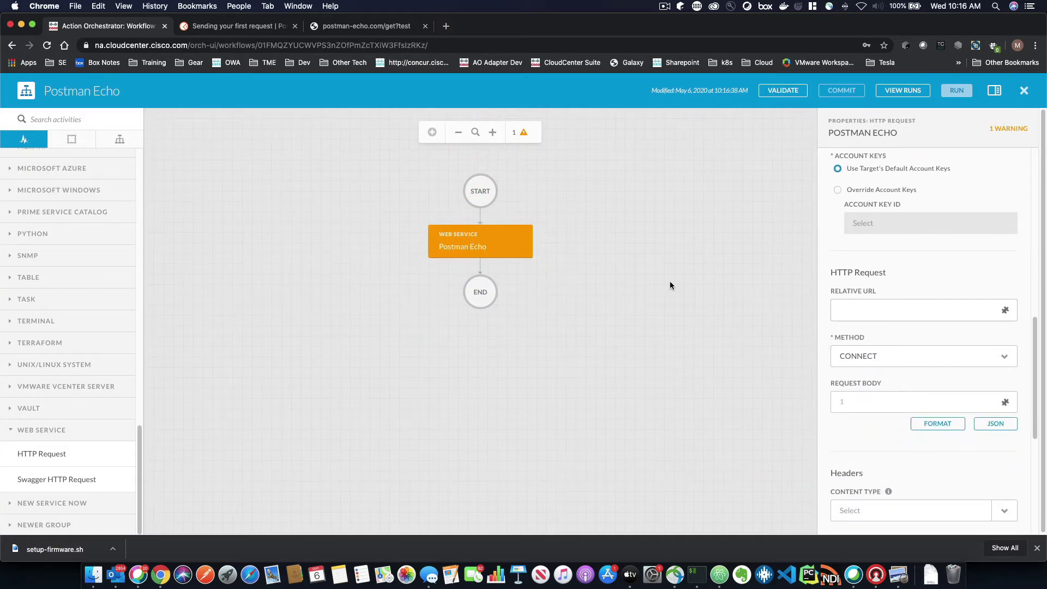
click(240, 25)
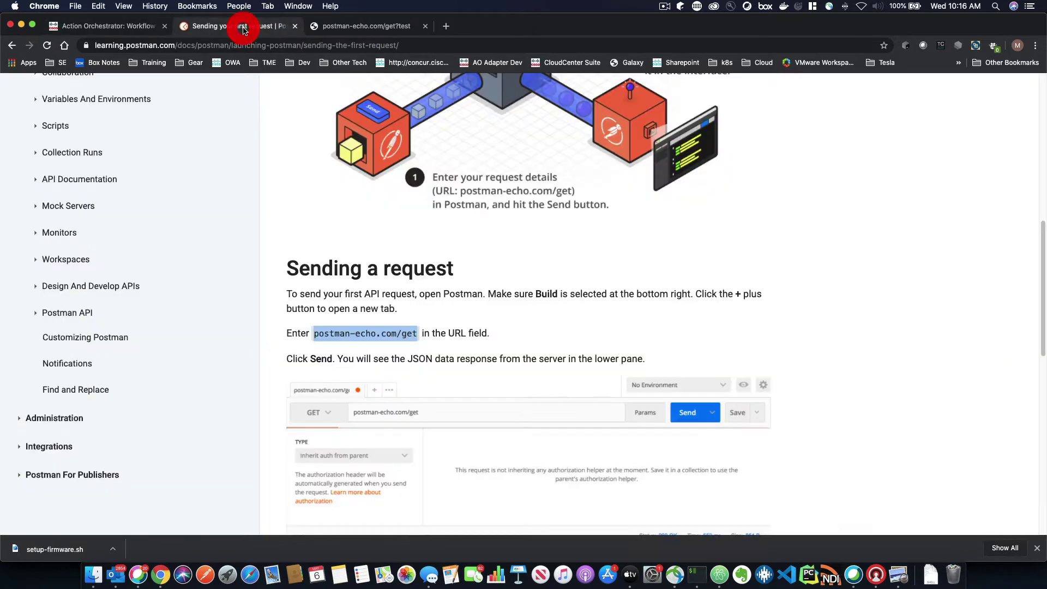
click(345, 349)
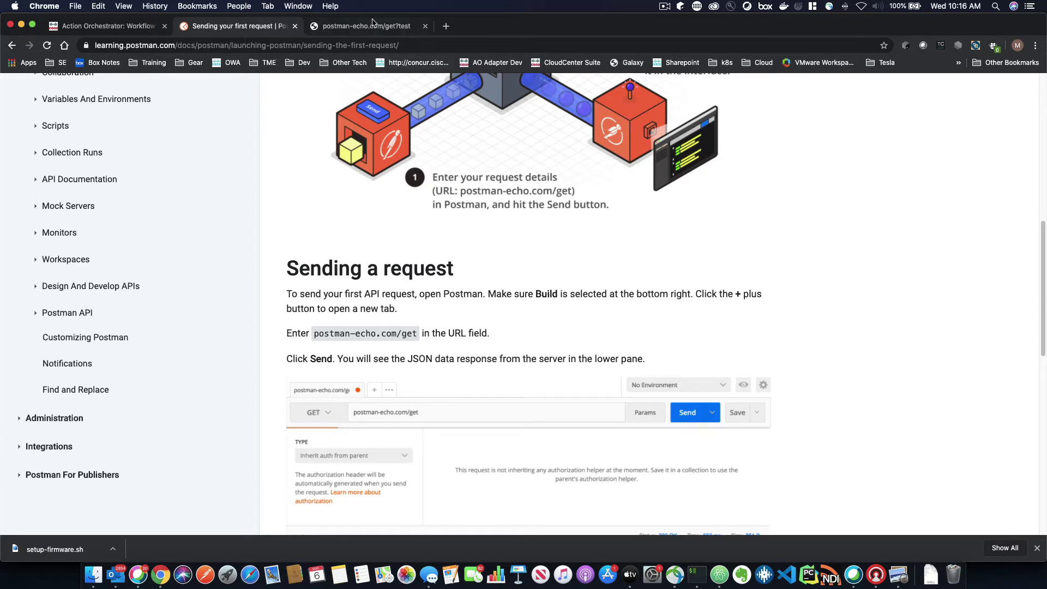
click(115, 26)
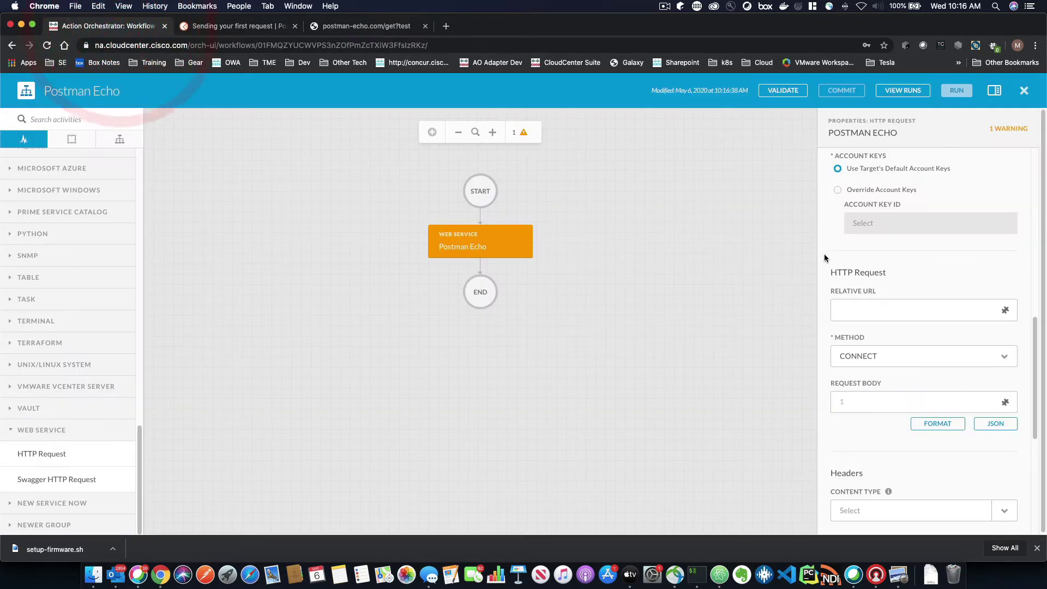
click(860, 312)
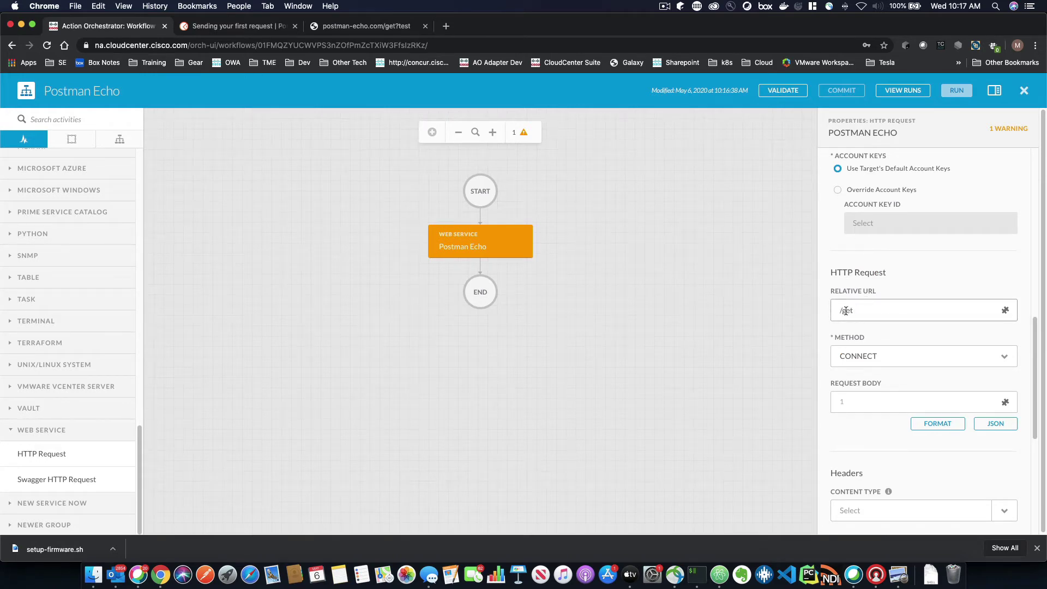
Set the workflow's target option to Execute On This Target.
scroll(878, 255, up, 3)
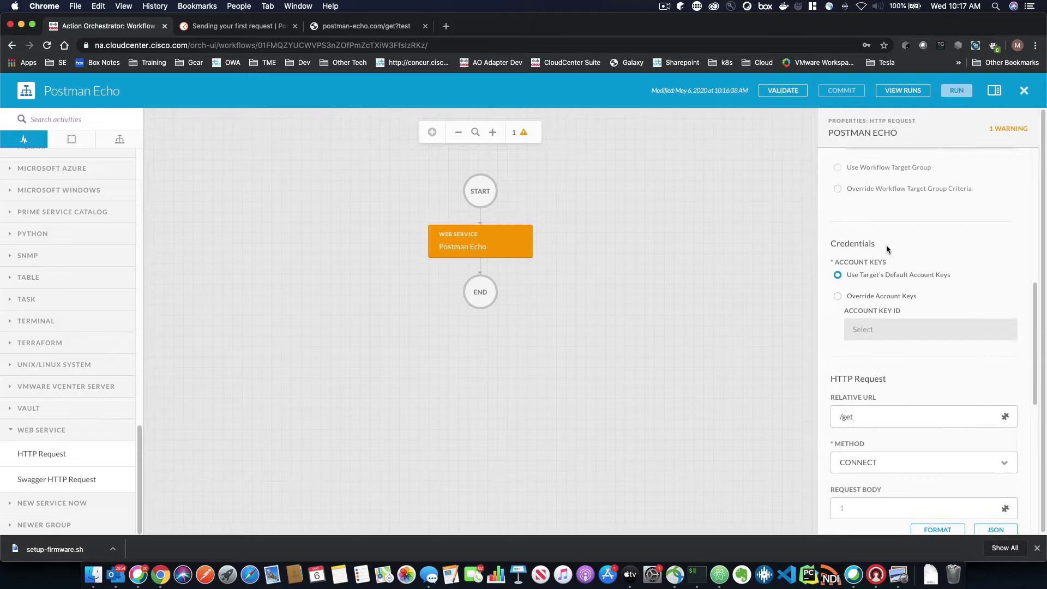
key(Escape)
scroll(895, 382, down, 5)
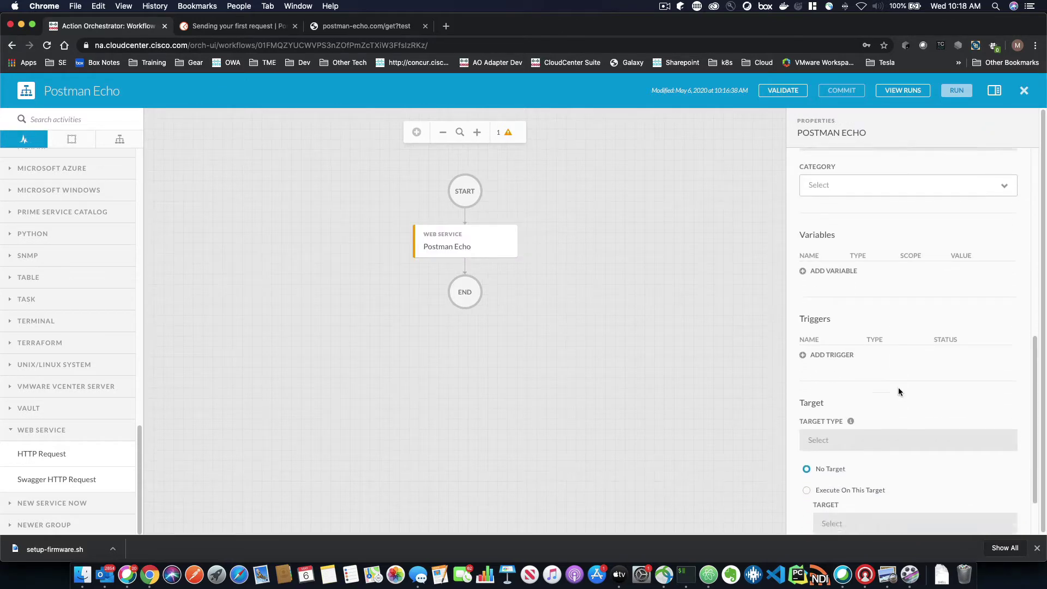
scroll(922, 414, down, 1)
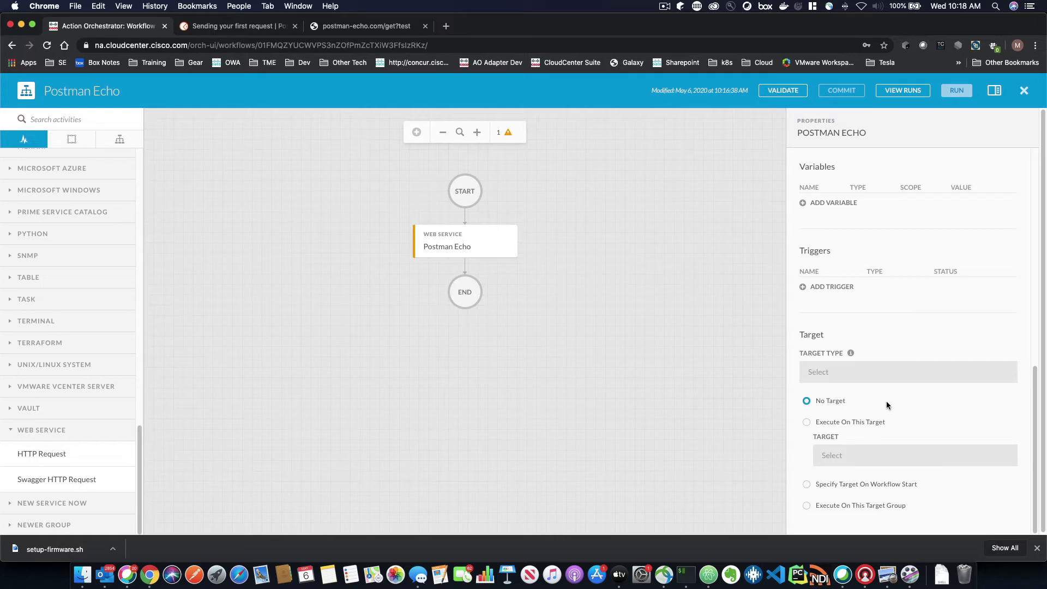
click(807, 423)
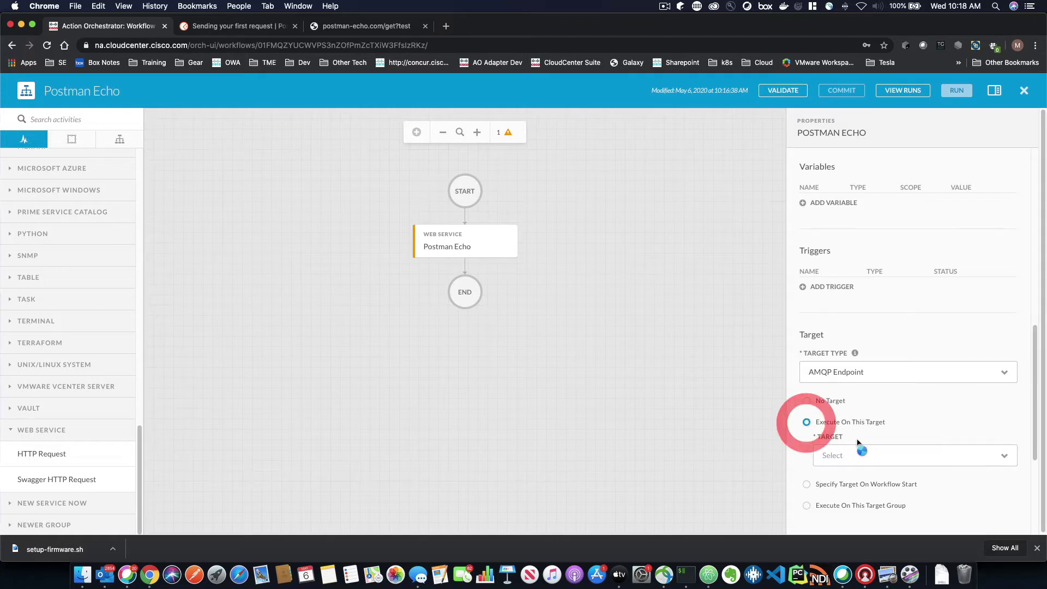
click(1005, 455)
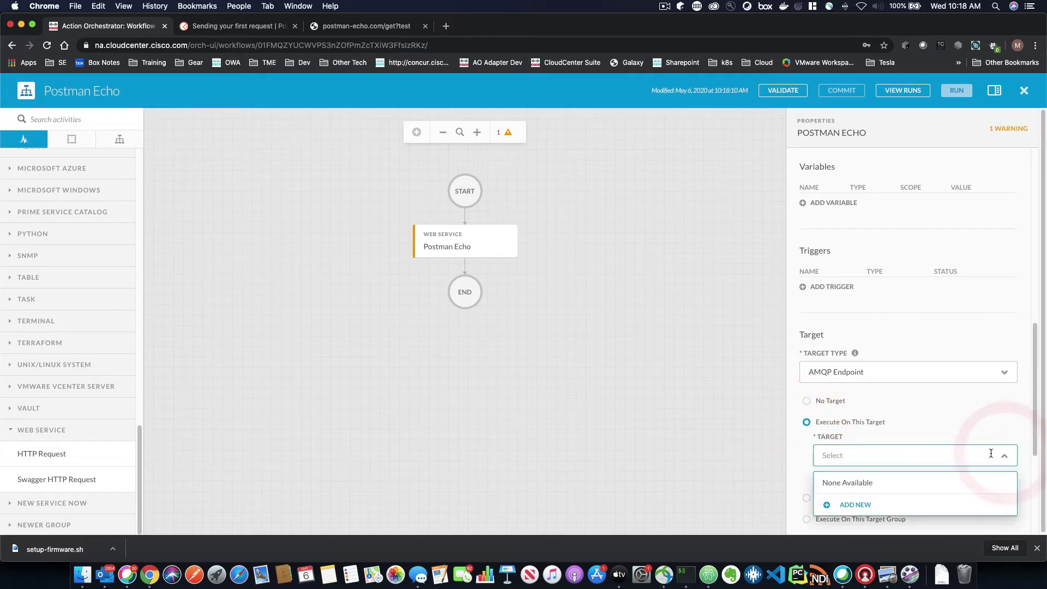
click(870, 376)
click(856, 397)
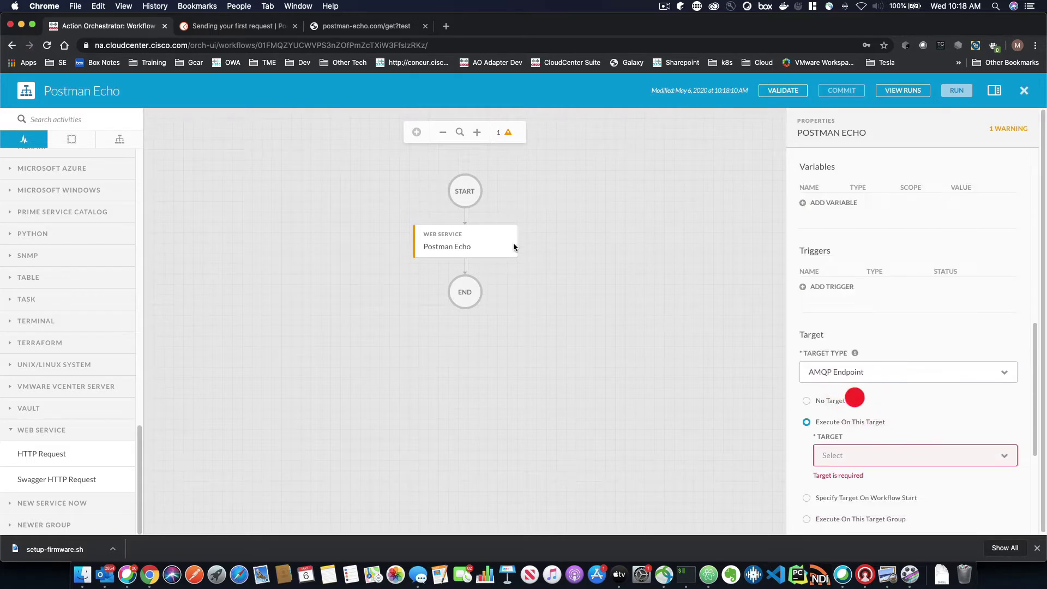
Set the workflow's target type to HTTP Endpoint and choose Postman Echo as its target.
click(895, 375)
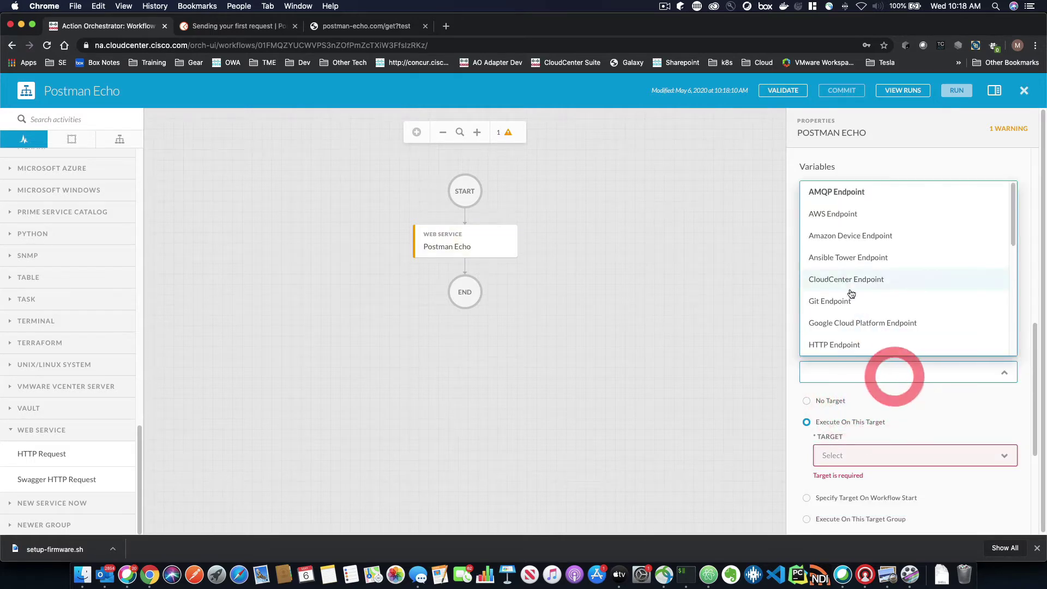
click(847, 345)
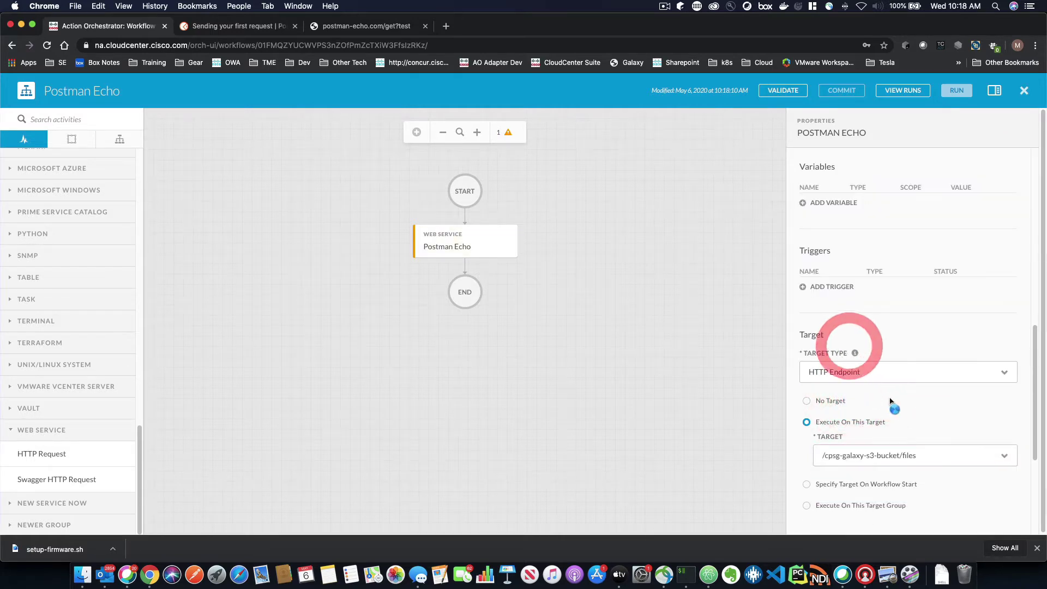
click(935, 455)
scroll(908, 366, down, 4)
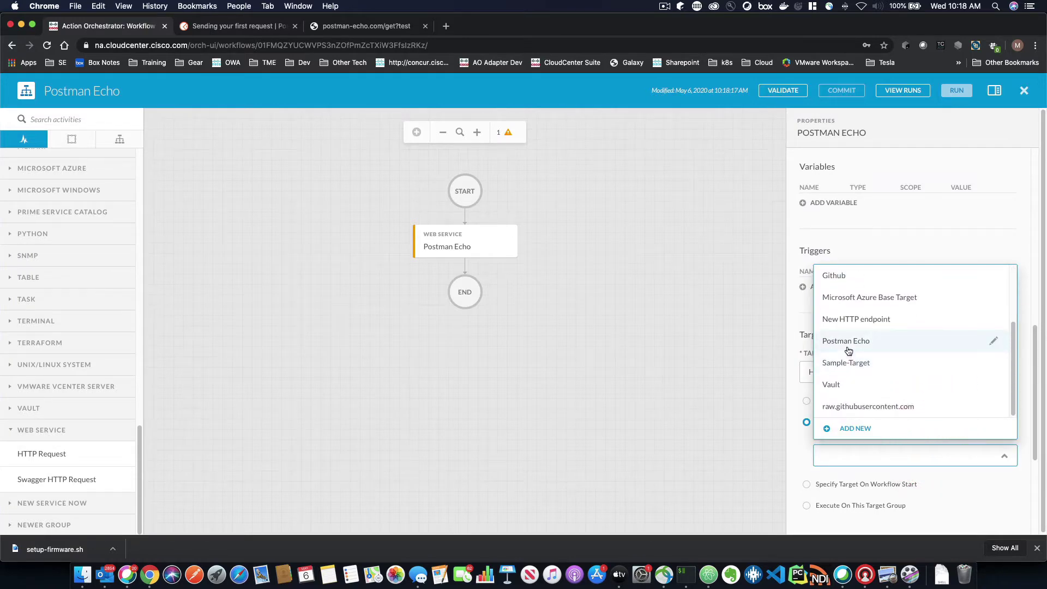
click(847, 346)
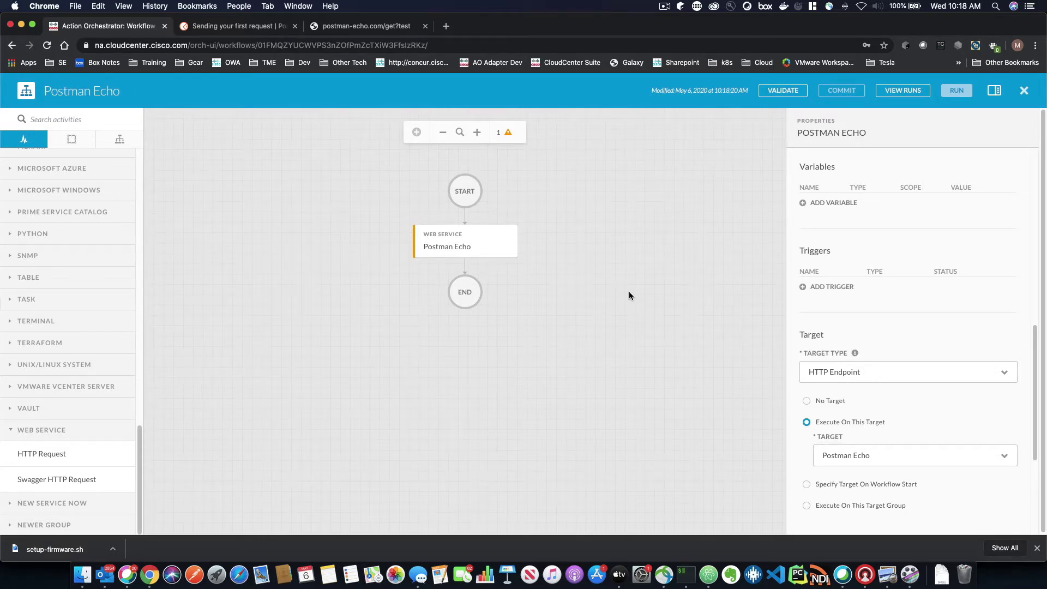
Recheck the URL in the Postman documentation, and set the Postman Echo activity to use the workflow target.
click(226, 27)
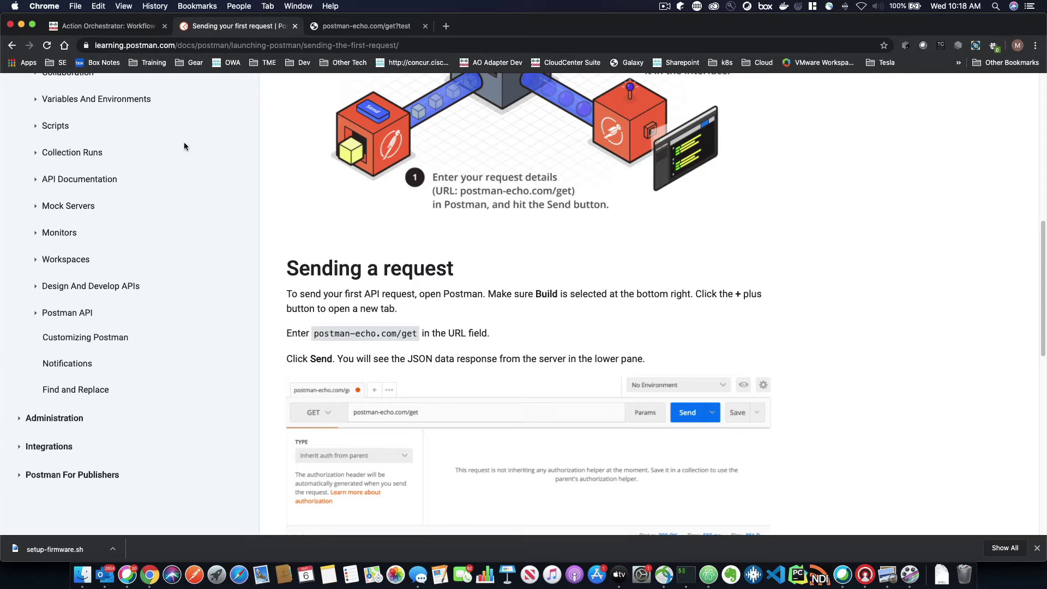
click(130, 28)
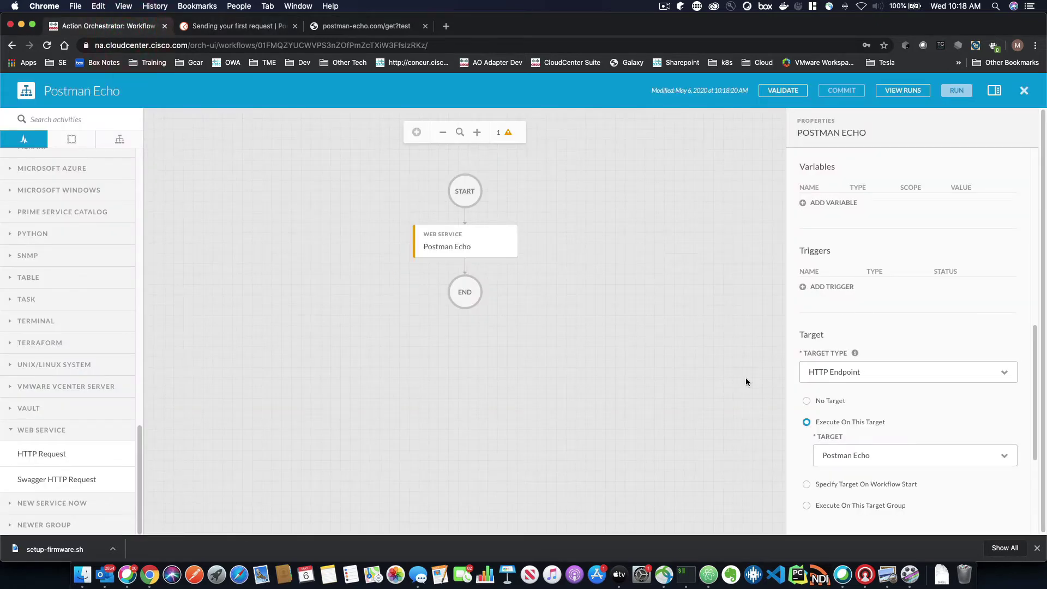
click(470, 247)
scroll(996, 398, down, 5)
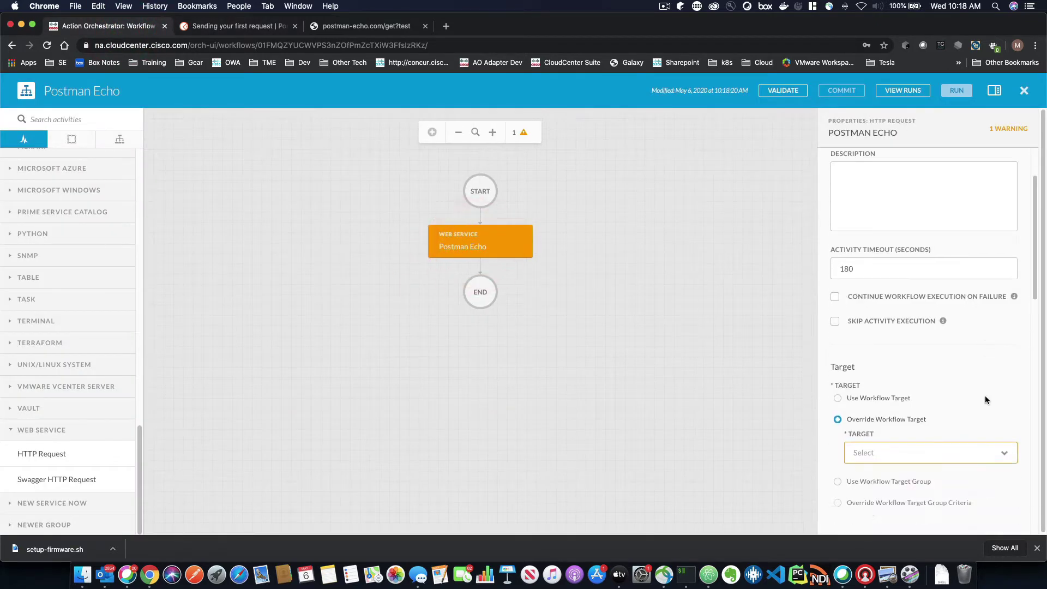
click(836, 344)
Set the Postman Echo activity's relative URL to /get?test&test2 and its HTTP method to GET.
scroll(898, 398, down, 5)
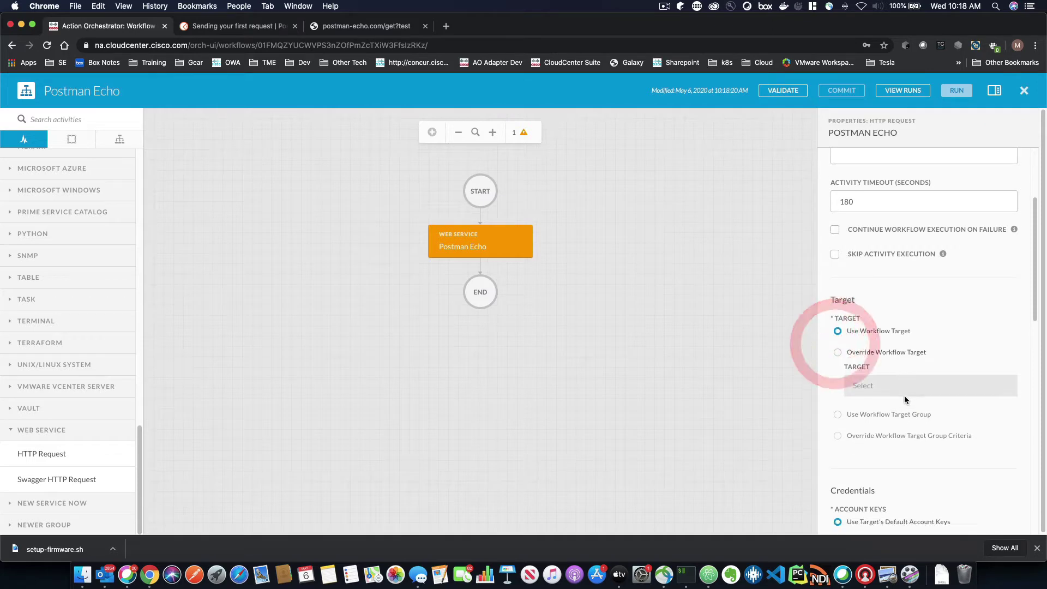
scroll(898, 401, down, 1)
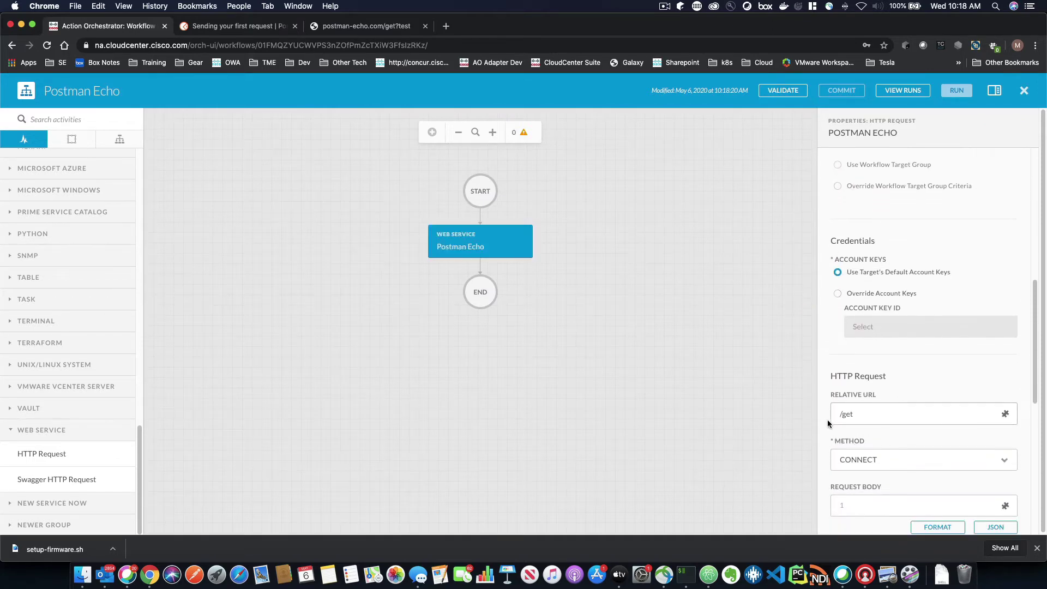
click(863, 418)
click(981, 460)
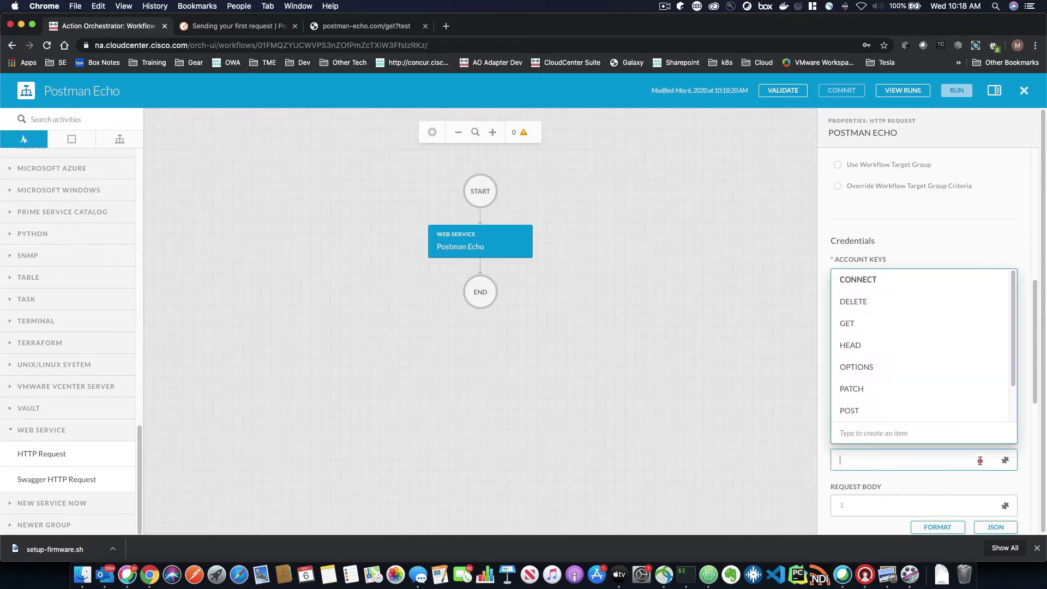
click(847, 324)
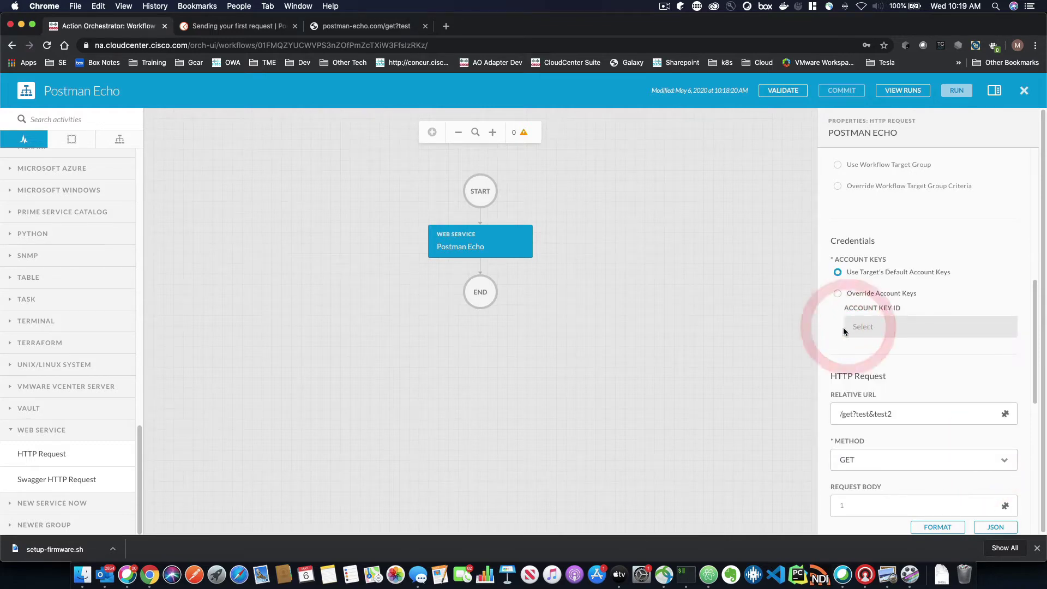
click(685, 316)
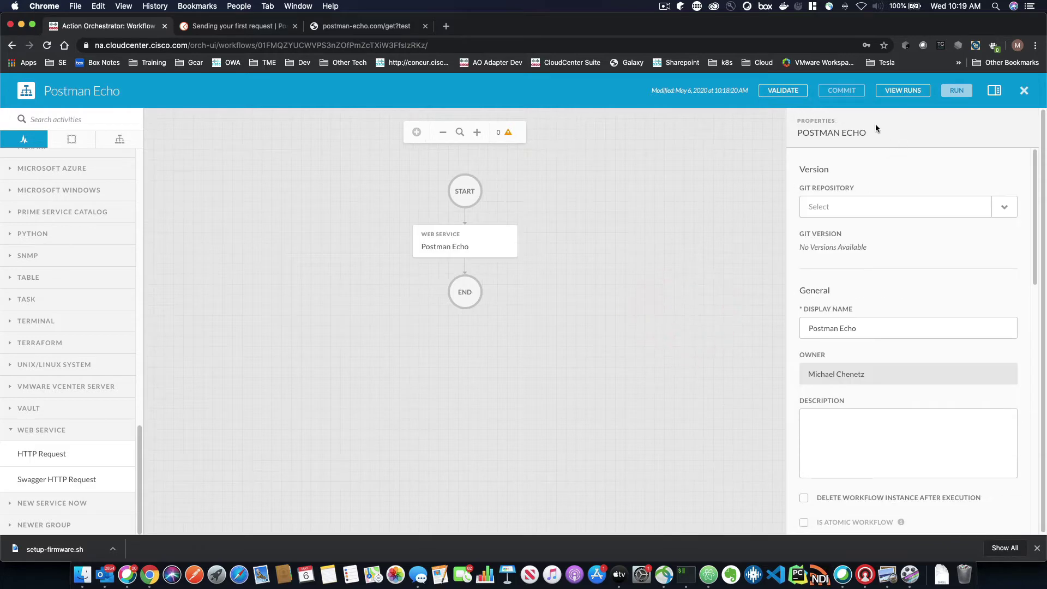
Validate and run the Postman Echo workflow, and review the Postman Echo activity's request settings and output body.
click(776, 93)
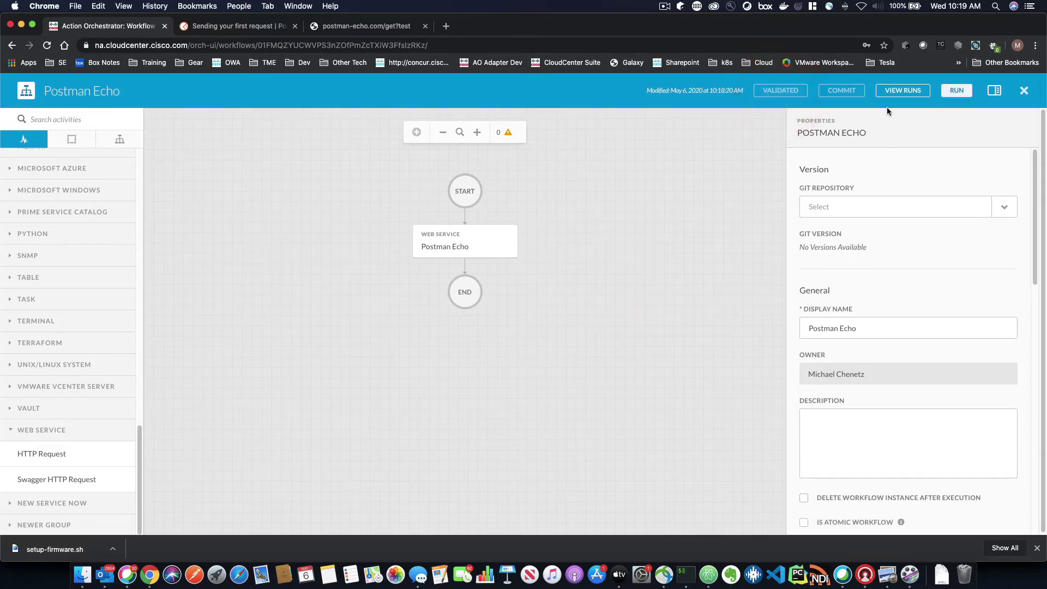
click(958, 91)
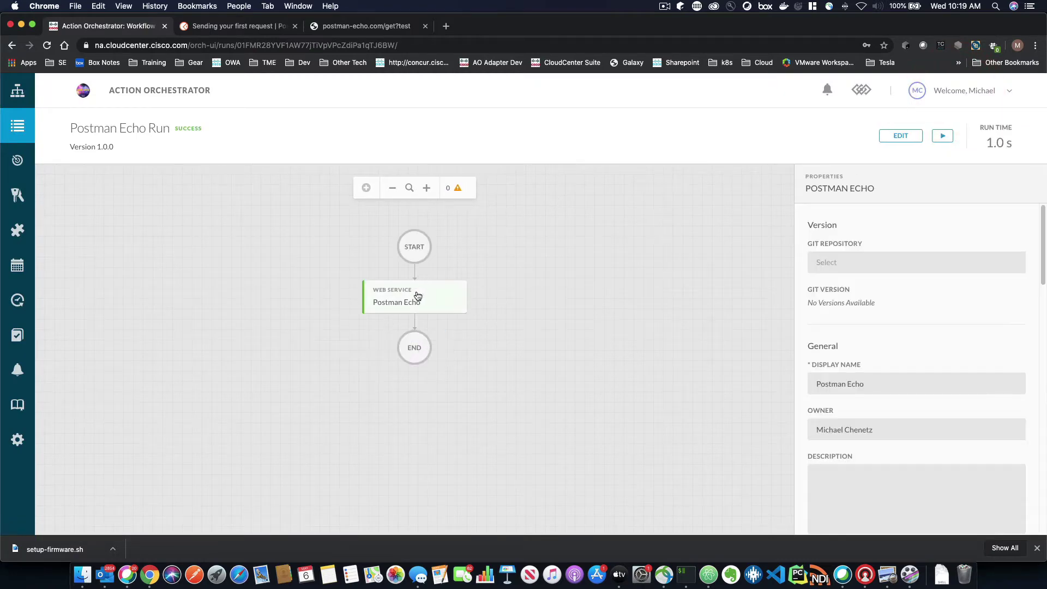
click(398, 300)
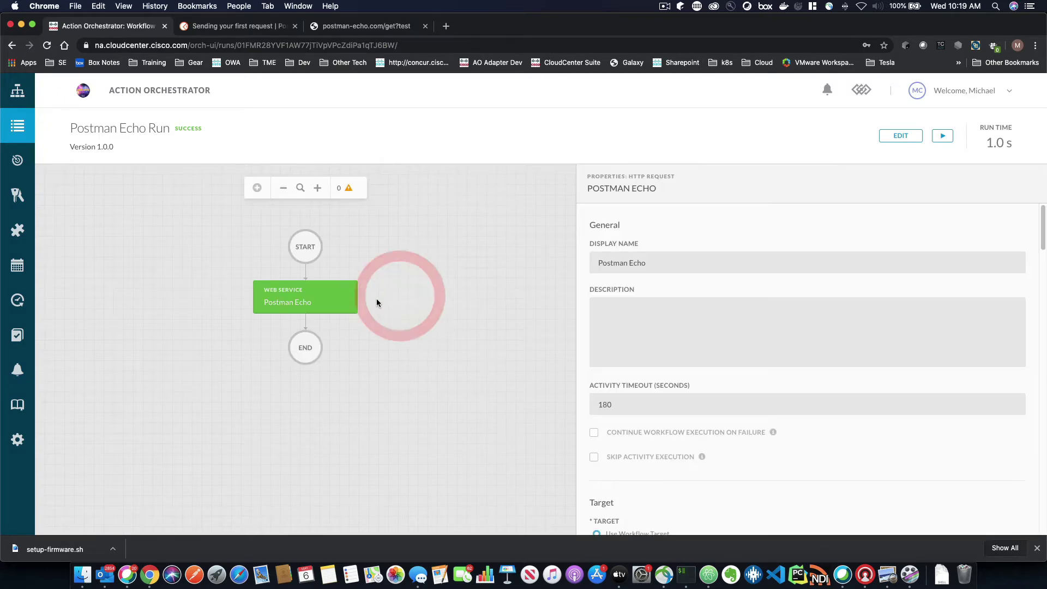
scroll(740, 323, down, 5)
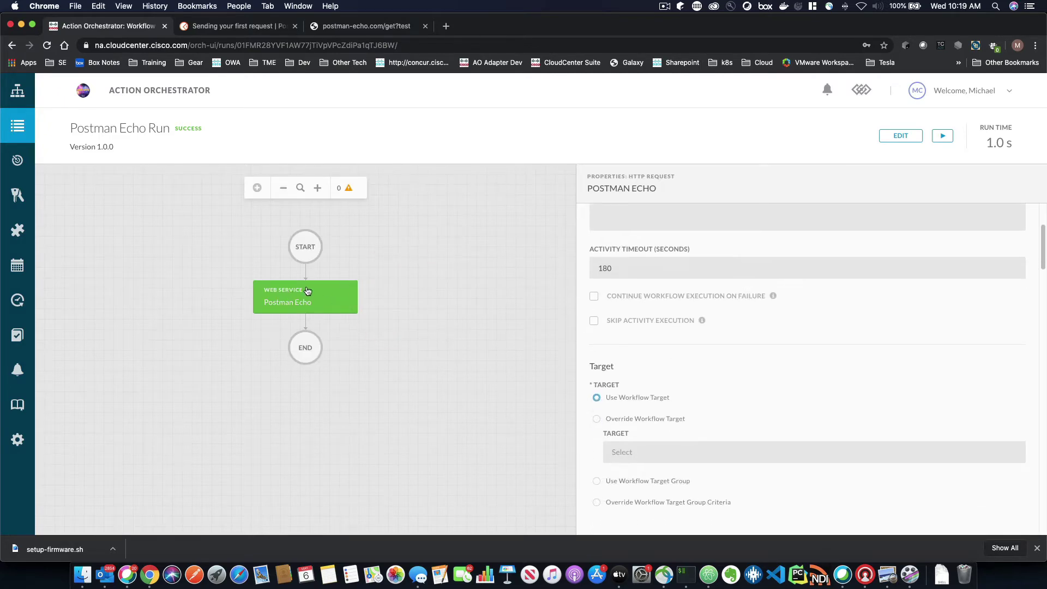
scroll(791, 328, down, 10)
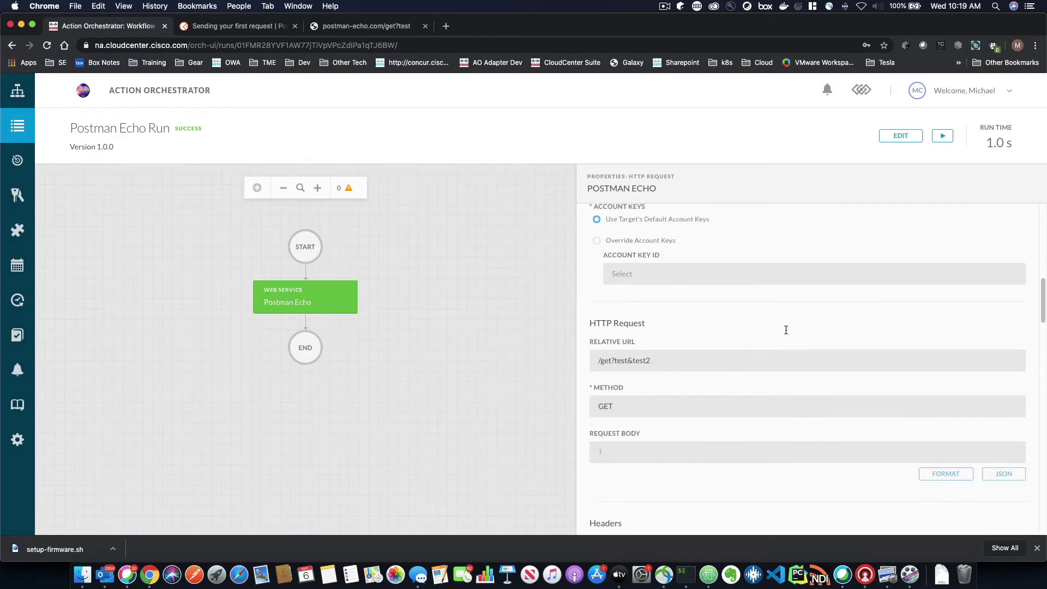
scroll(785, 334, down, 5)
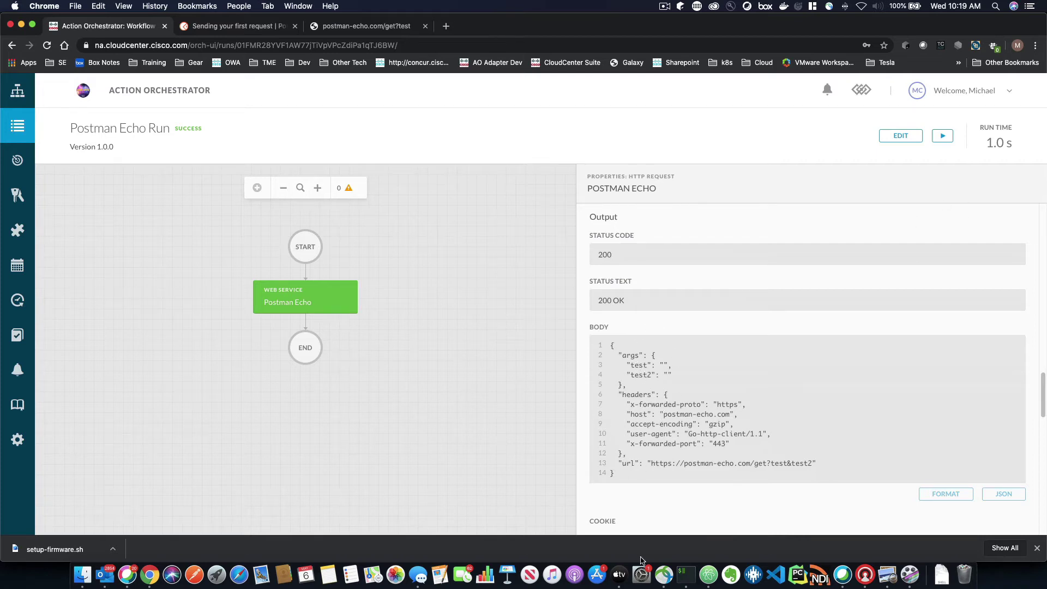
Return to editing the workflow and add a JSONPath Query activity between Postman Echo and the end.
click(900, 136)
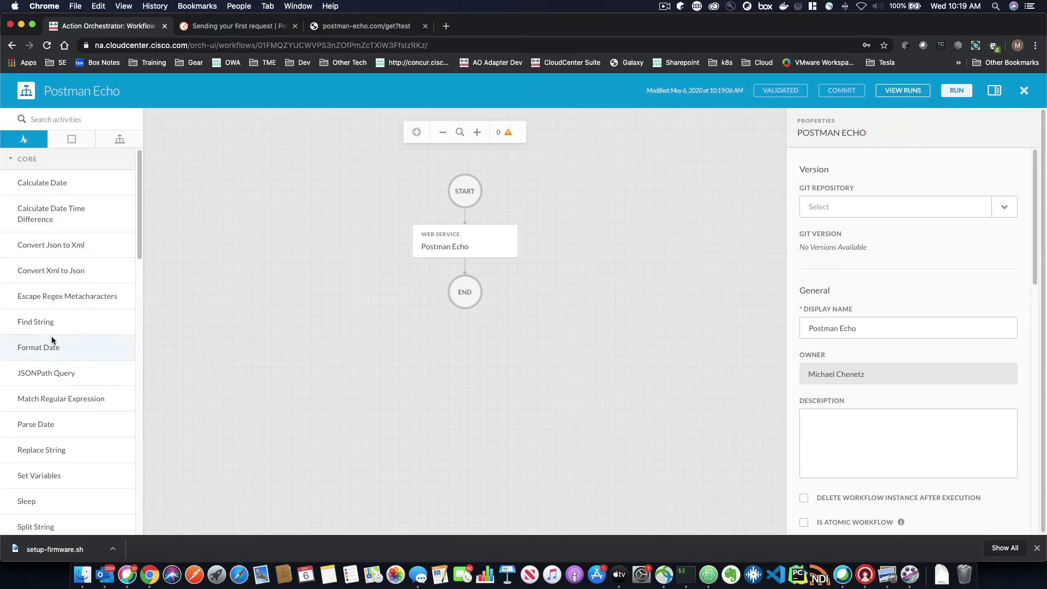
drag(53, 373, 453, 276)
click(467, 296)
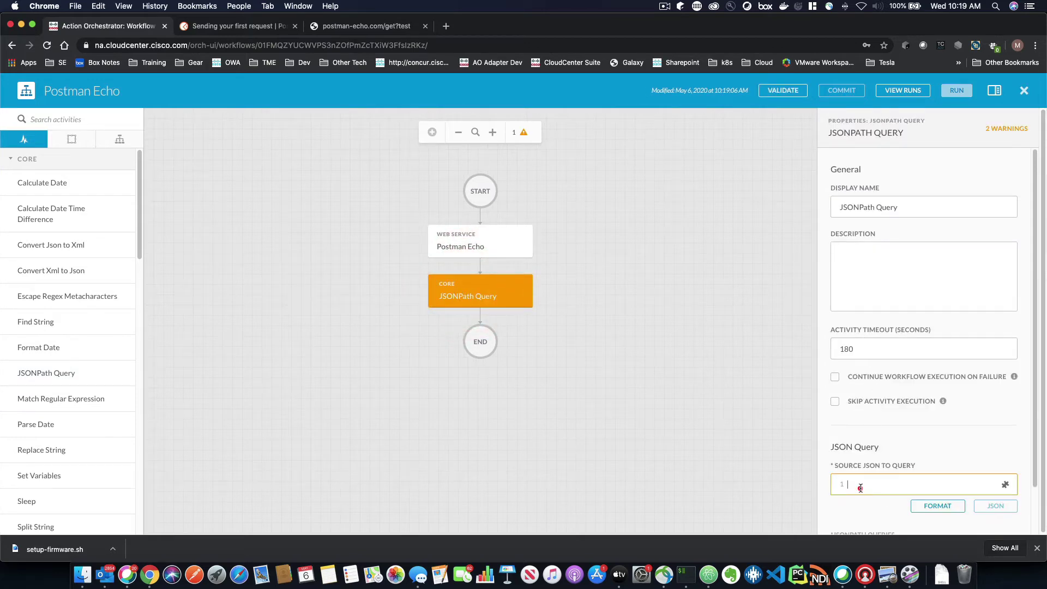
Set the JSONPath Query activity's source JSON to the Body output variable of the Postman Echo activity.
click(860, 486)
click(1004, 486)
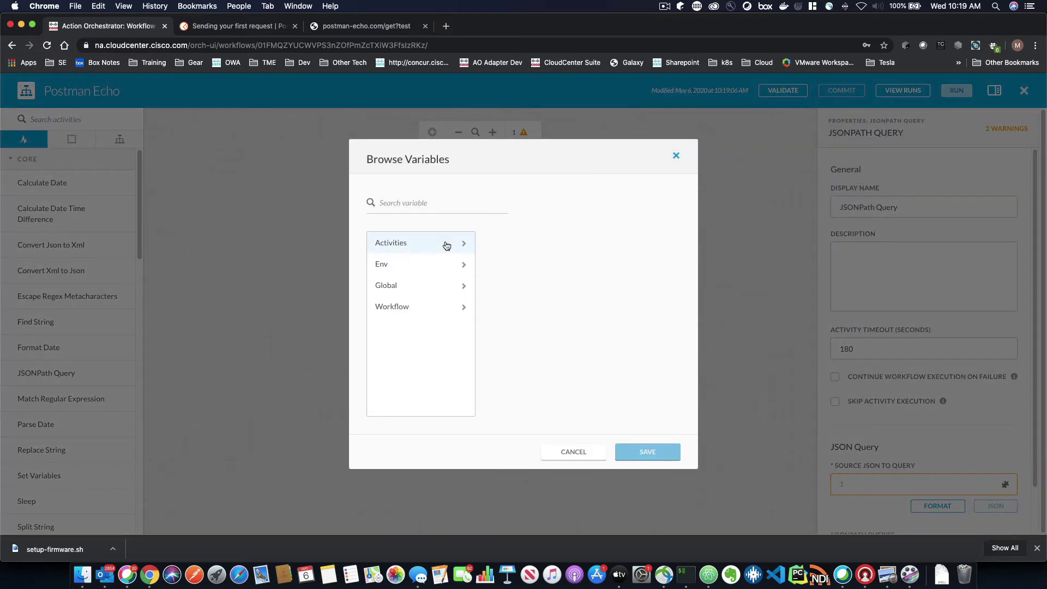
click(446, 244)
click(509, 244)
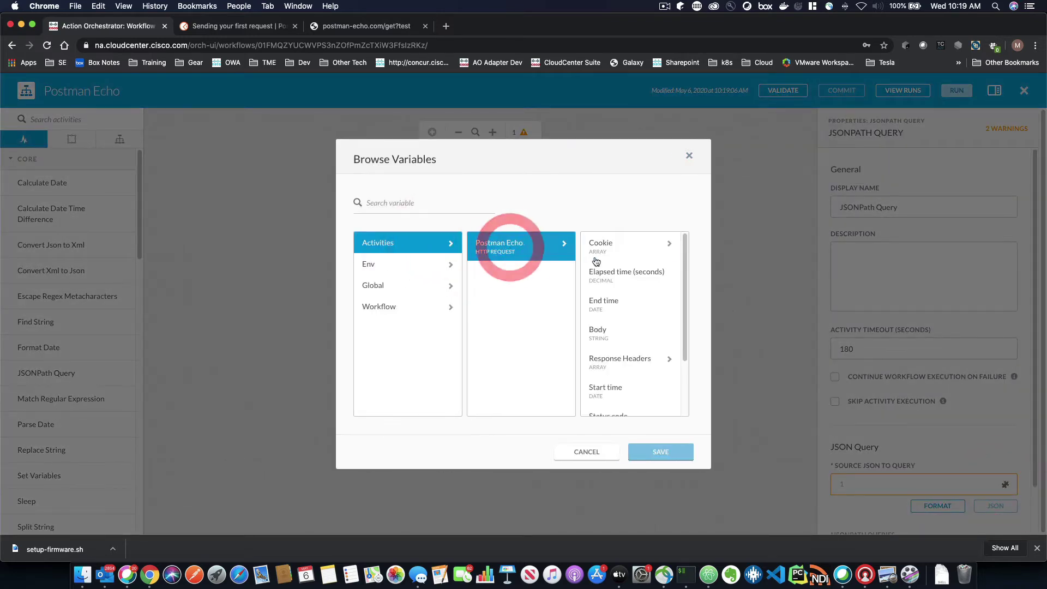
click(605, 333)
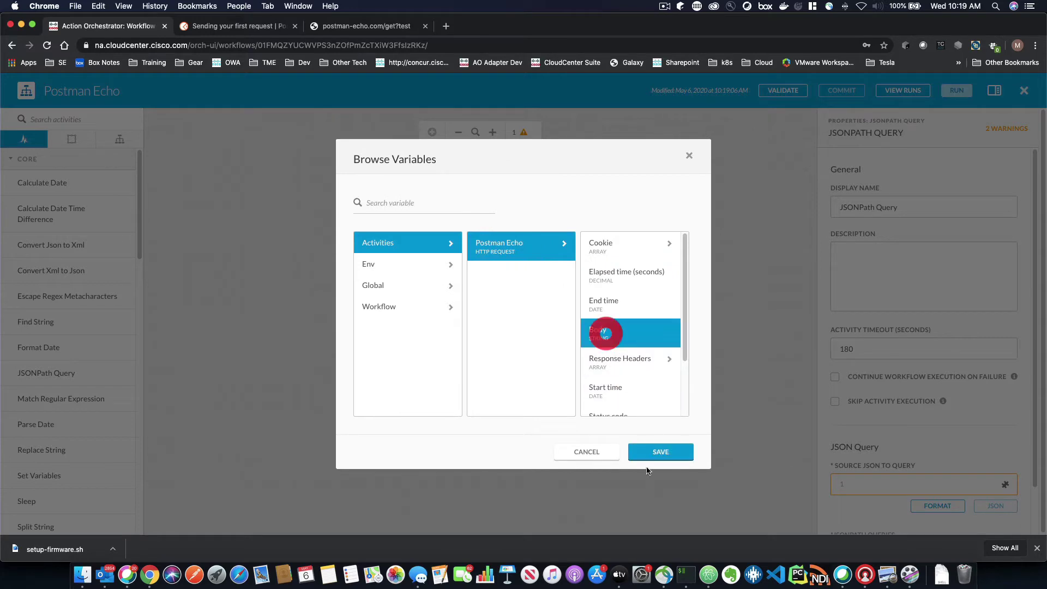
click(661, 451)
Add a JSONPath query of $.args with the property name args to the JSONPath Query activity.
scroll(859, 458, down, 2)
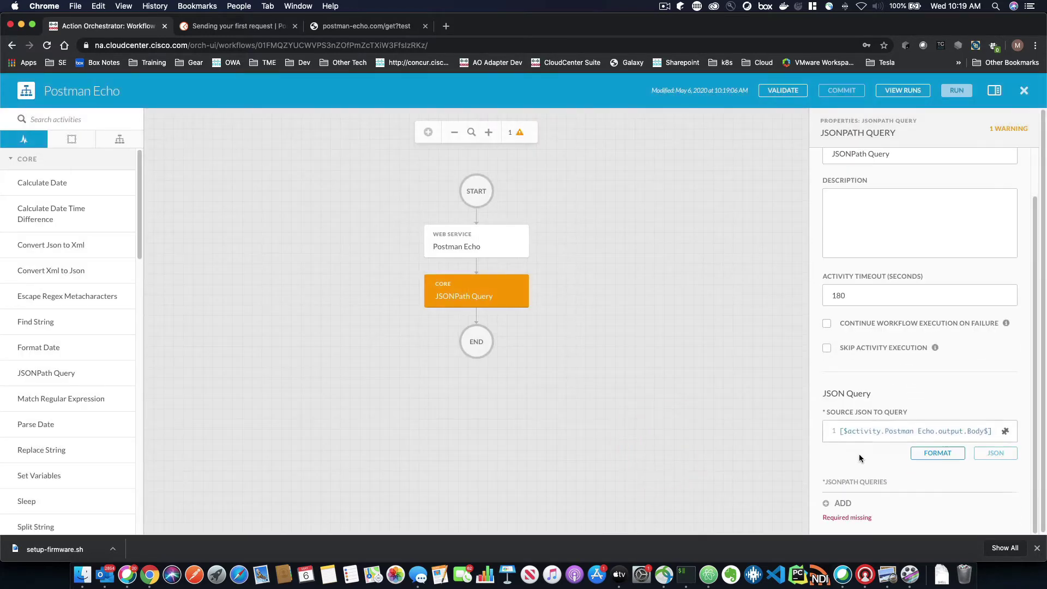
click(842, 503)
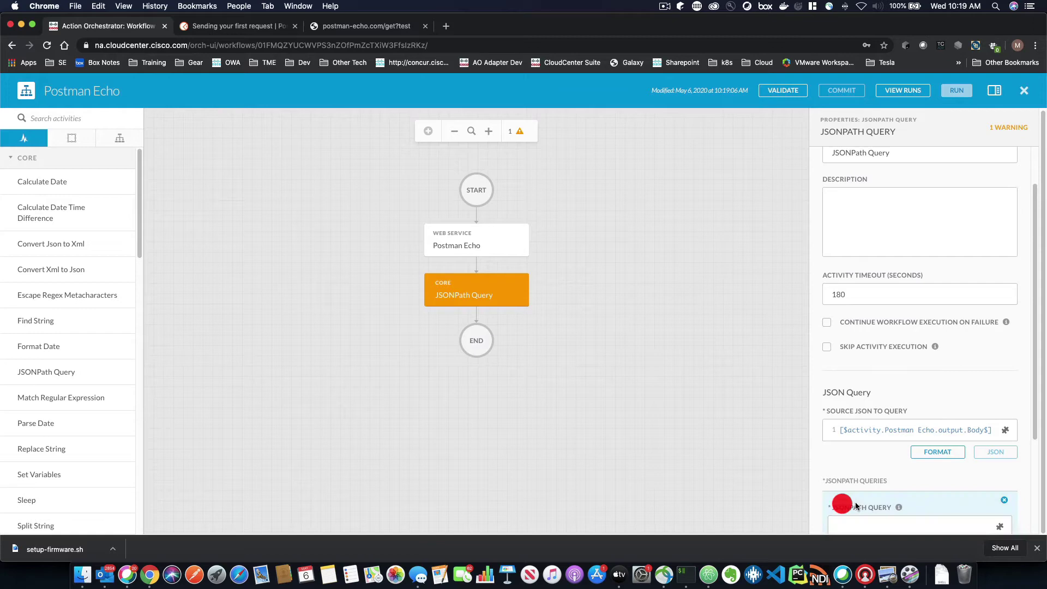
scroll(863, 455, down, 3)
click(852, 391)
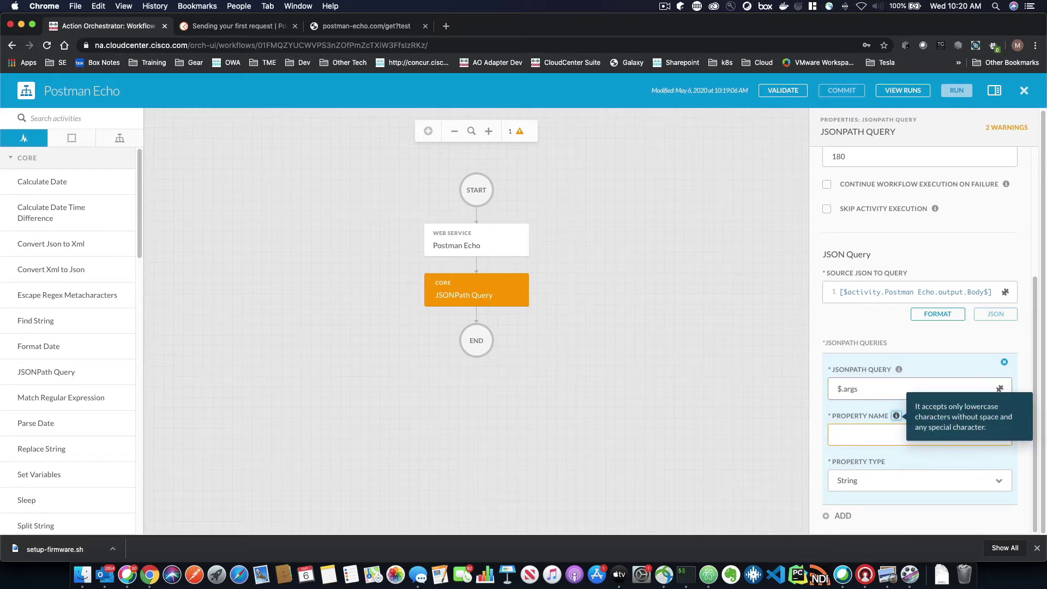
click(840, 435)
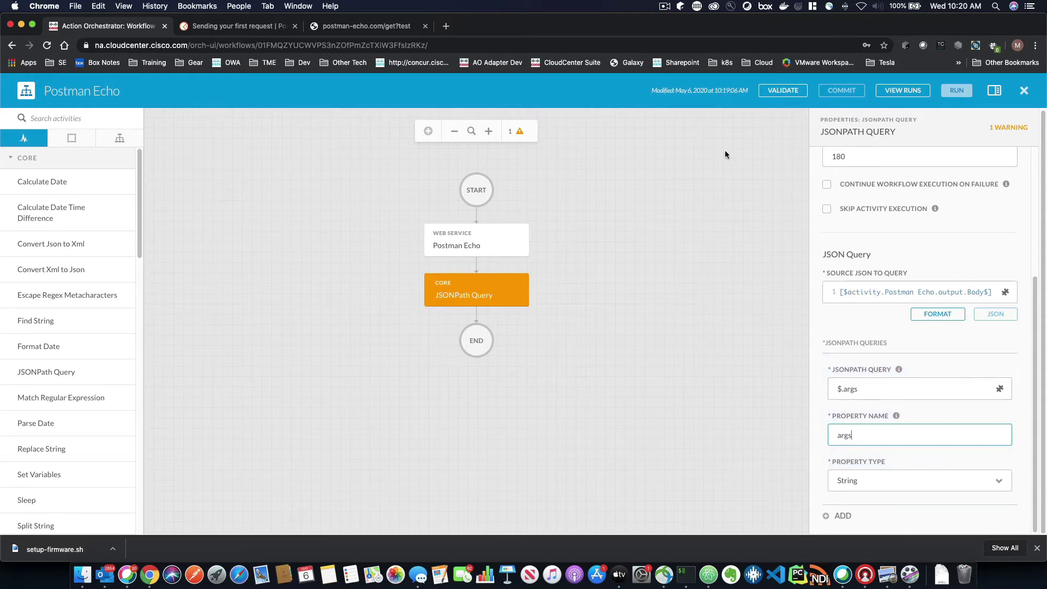
Try to validate the workflow, and recheck the JSONPath Query activity's settings.
click(778, 89)
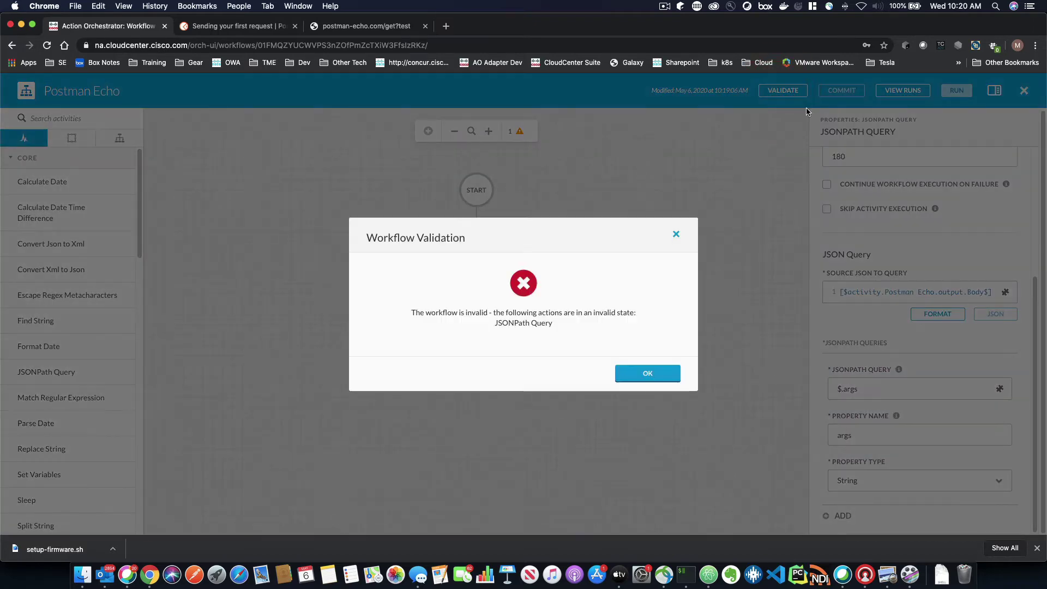
click(652, 373)
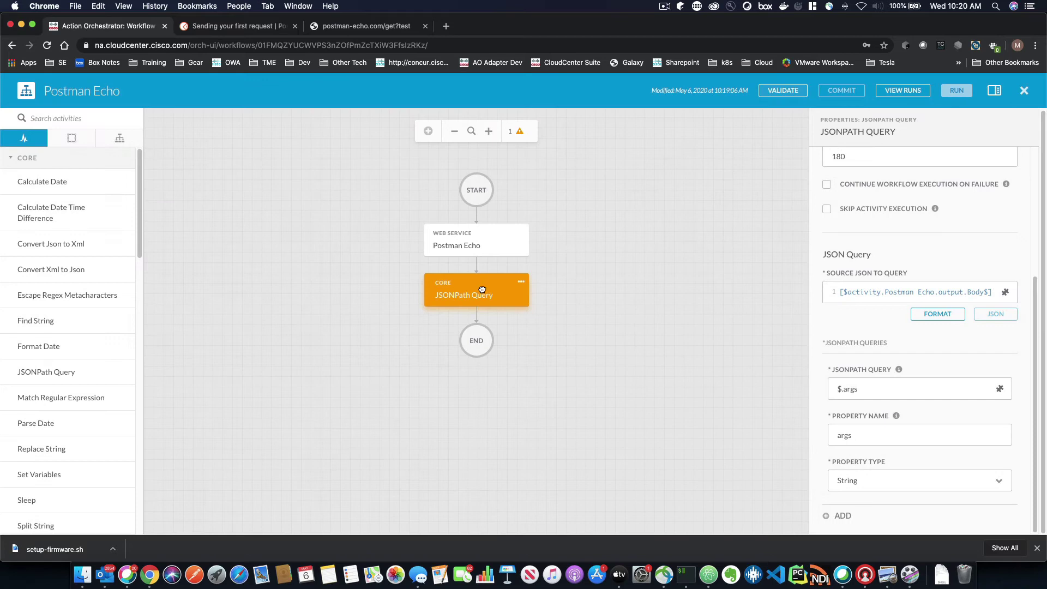
click(894, 346)
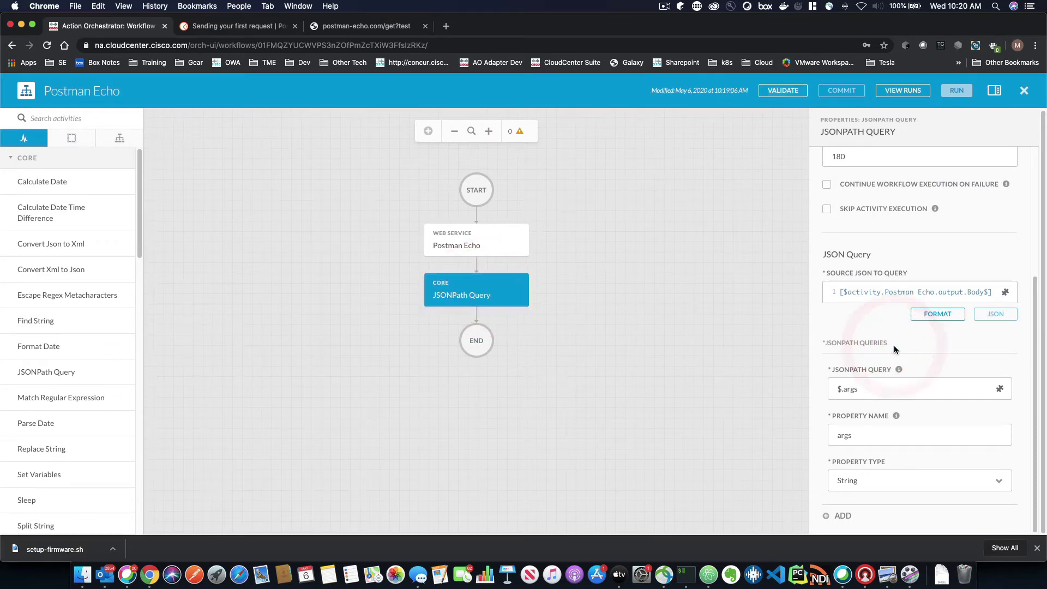
scroll(895, 349, up, 5)
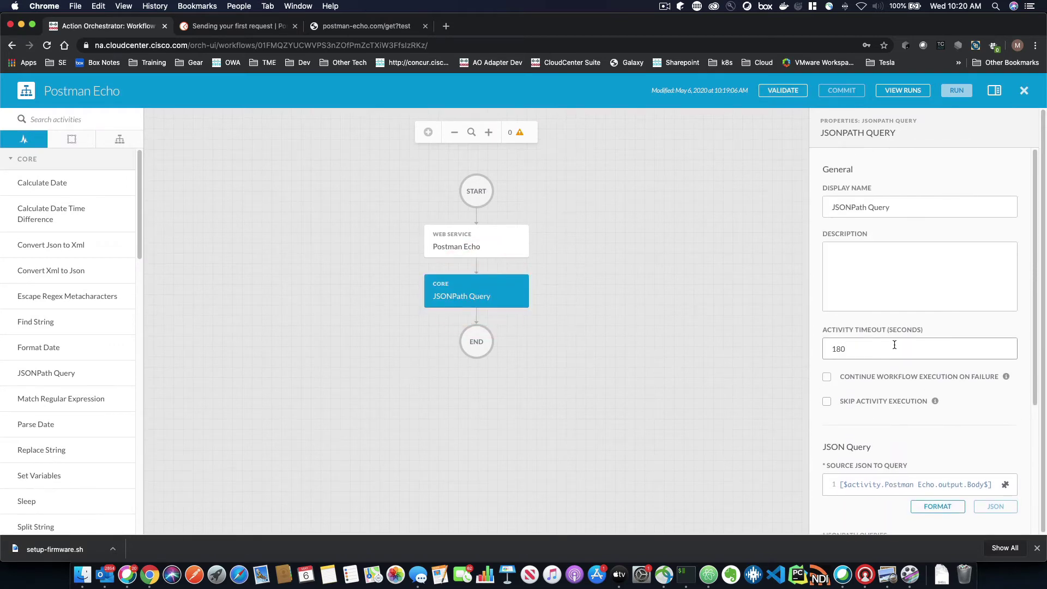
scroll(894, 347, down, 5)
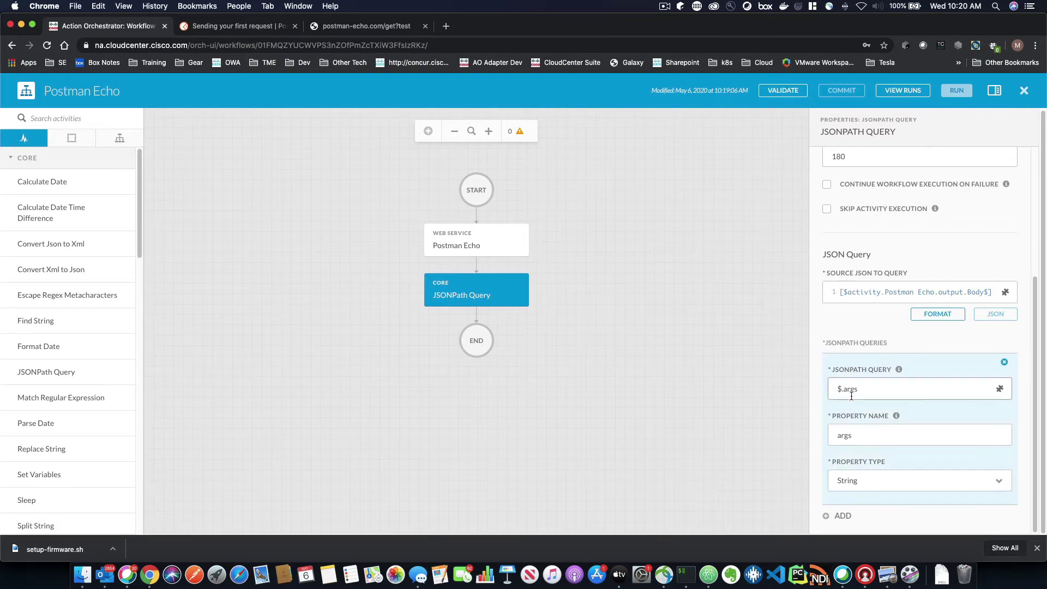
click(686, 359)
Validate and run the workflow, and review the args result in the JSONPath Query activity's output.
click(767, 95)
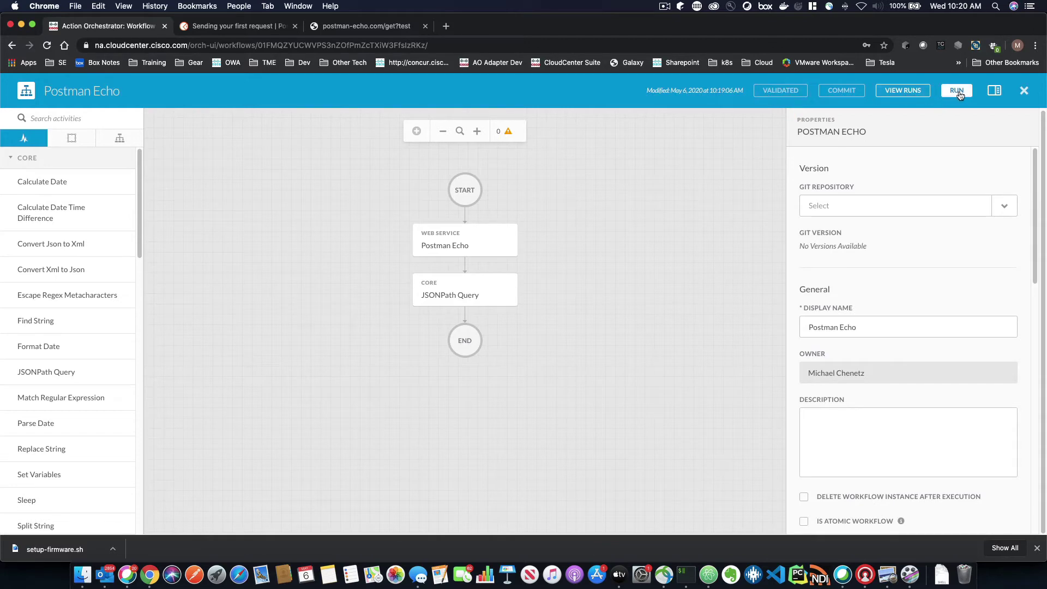
click(957, 91)
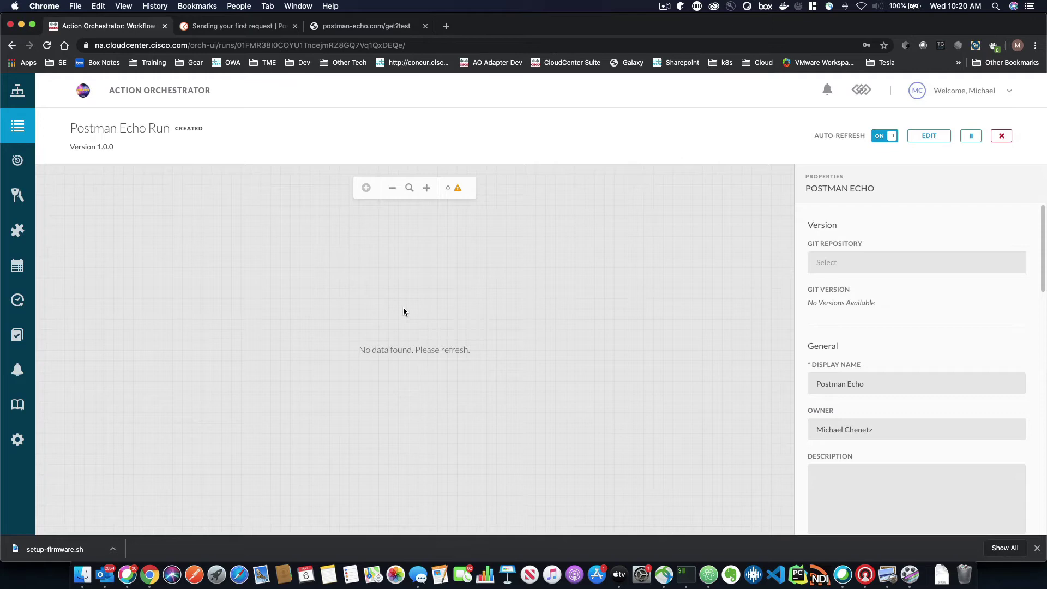
click(415, 355)
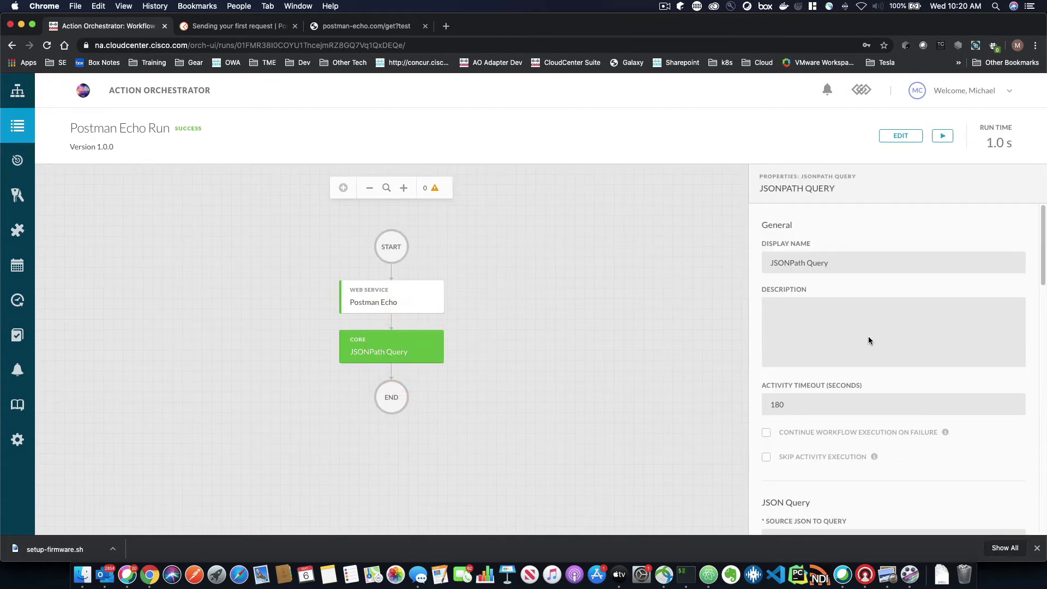
scroll(846, 293, down, 15)
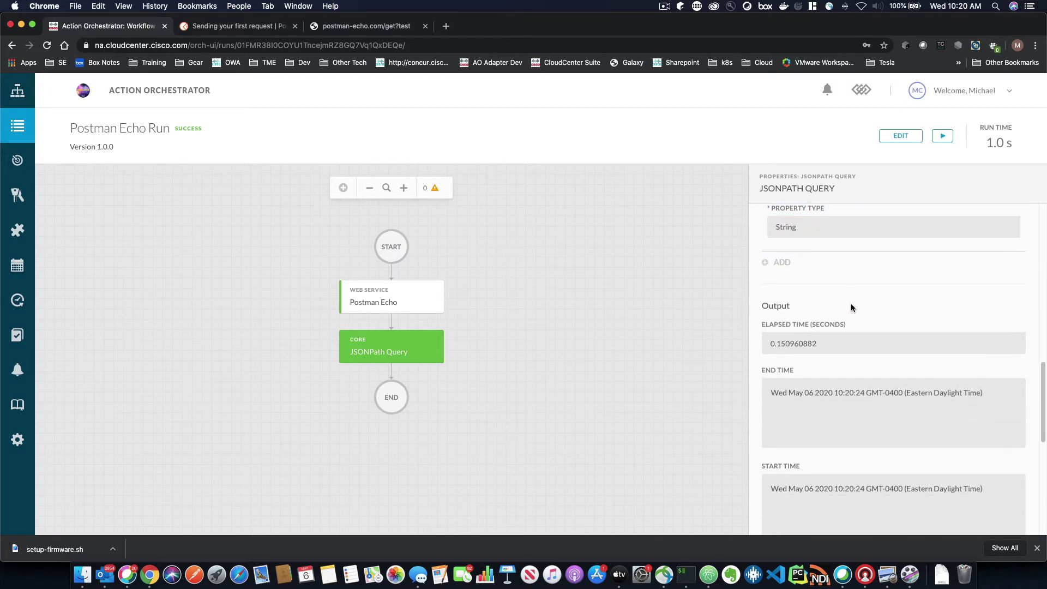
scroll(851, 308, down, 5)
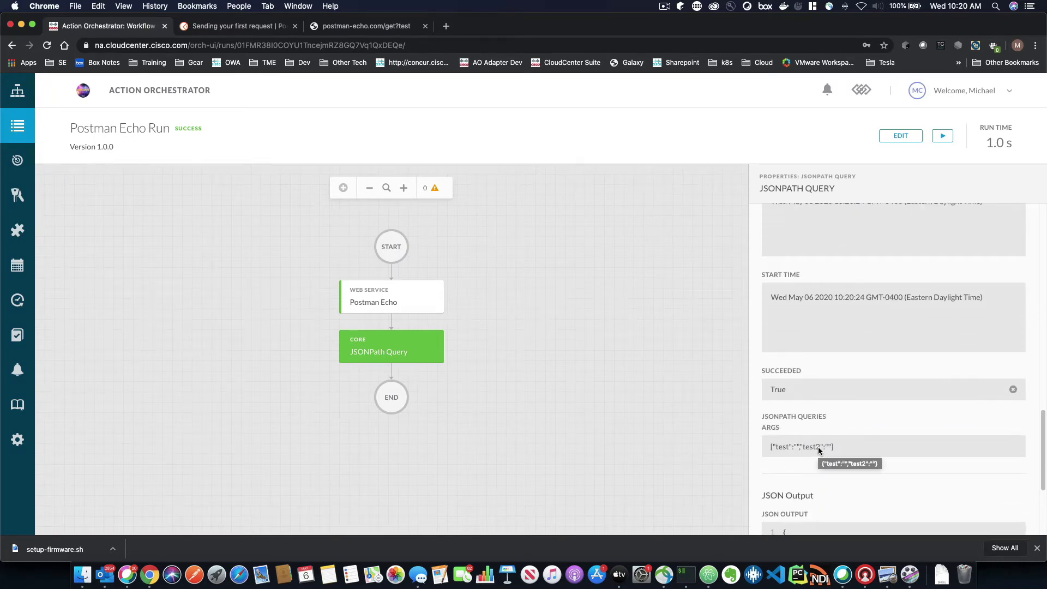
Return to editing the workflow and start a new workflow variable of data type String with the display name Args.
click(896, 136)
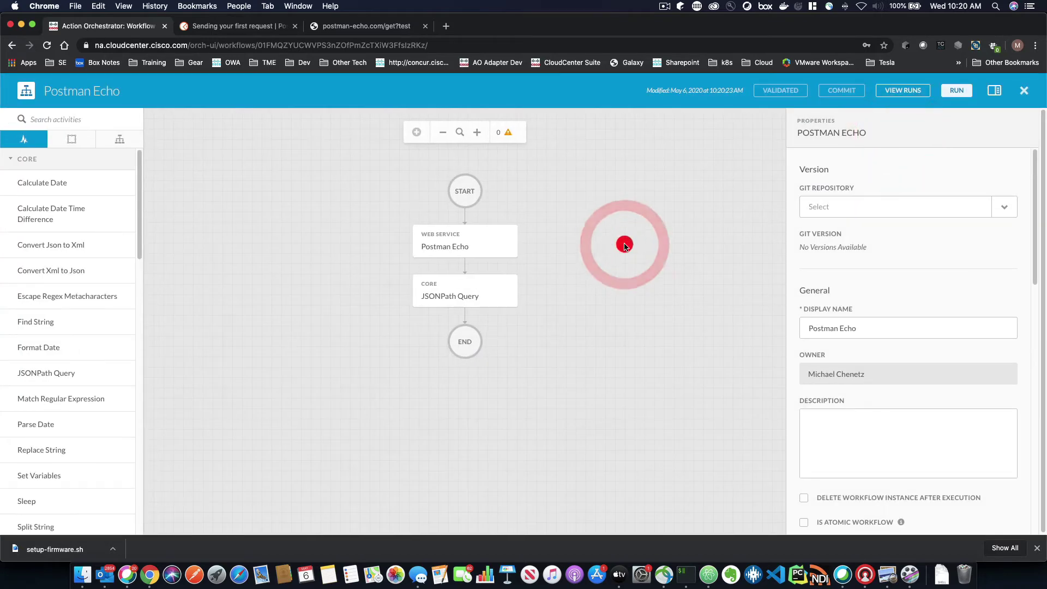
click(596, 229)
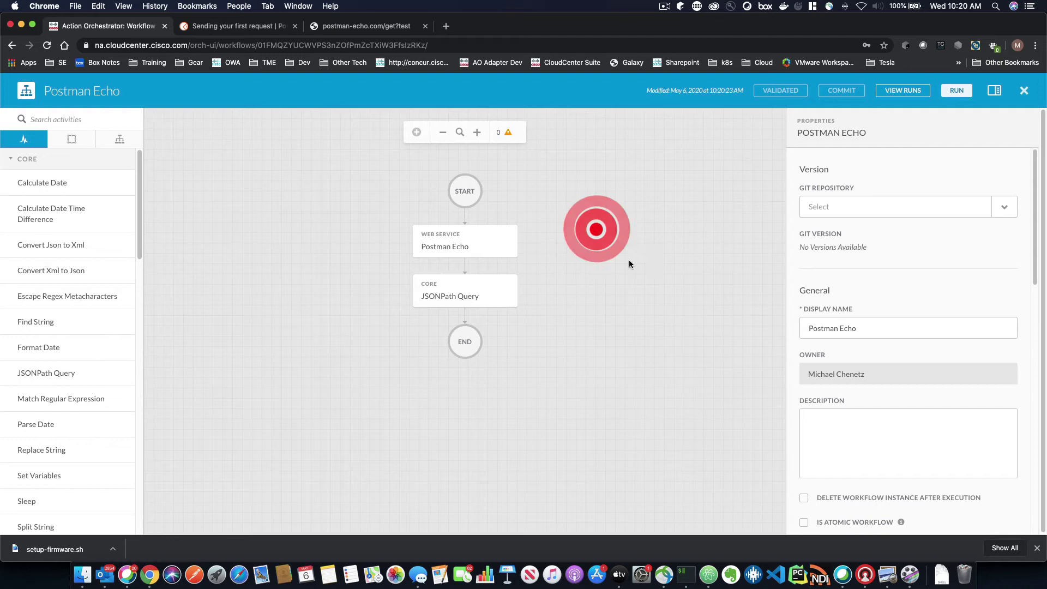
scroll(859, 364, down, 5)
scroll(856, 371, down, 3)
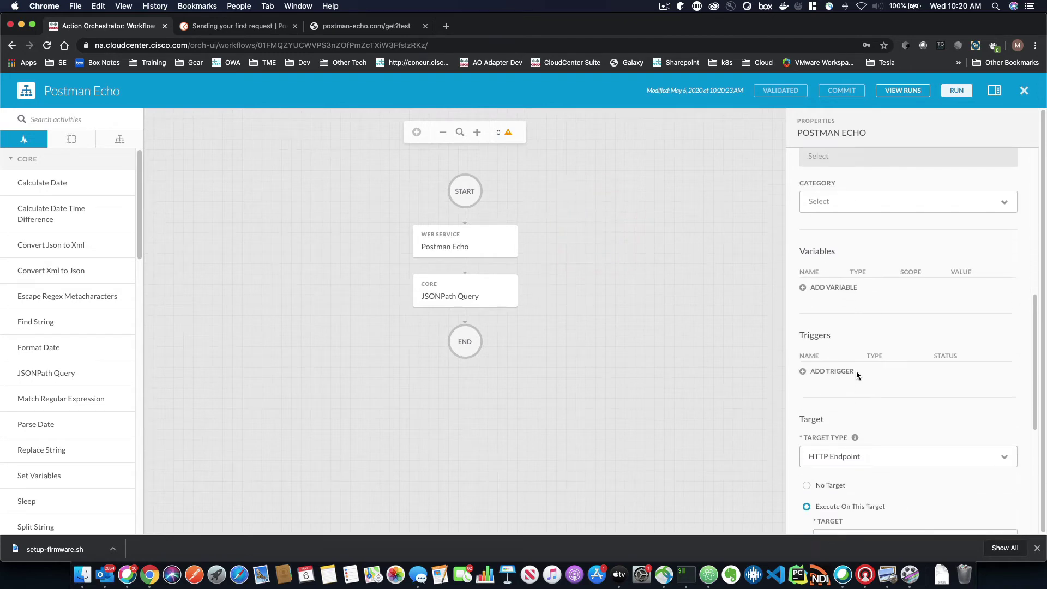
click(829, 277)
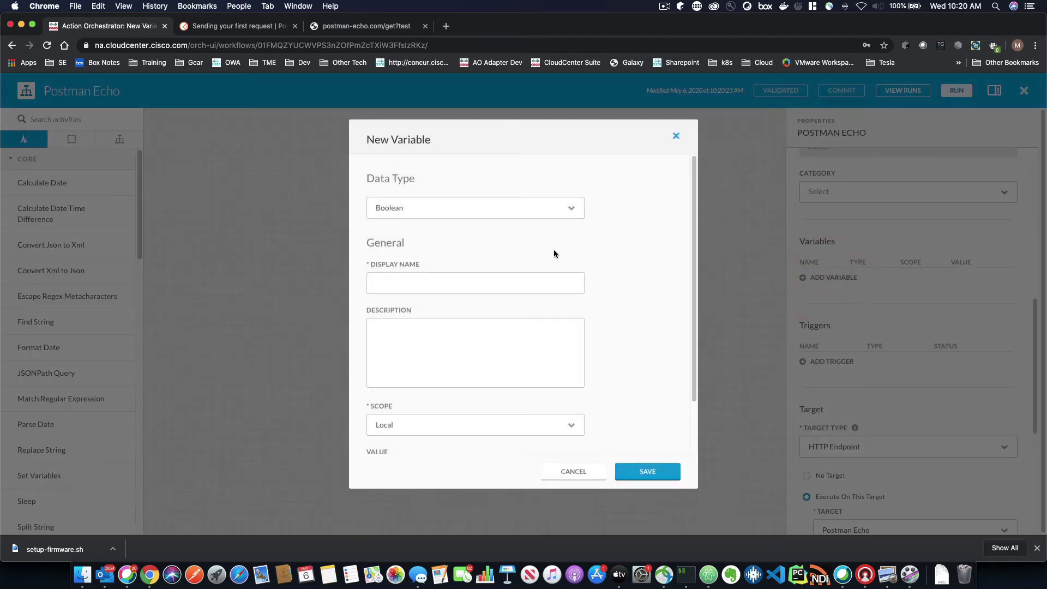
click(475, 208)
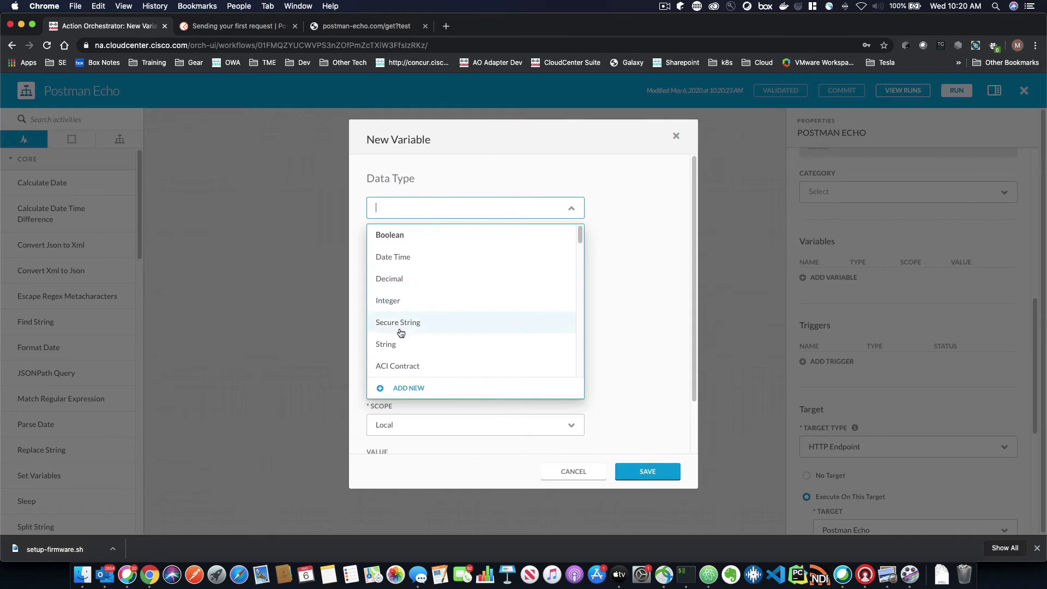
click(398, 343)
click(402, 288)
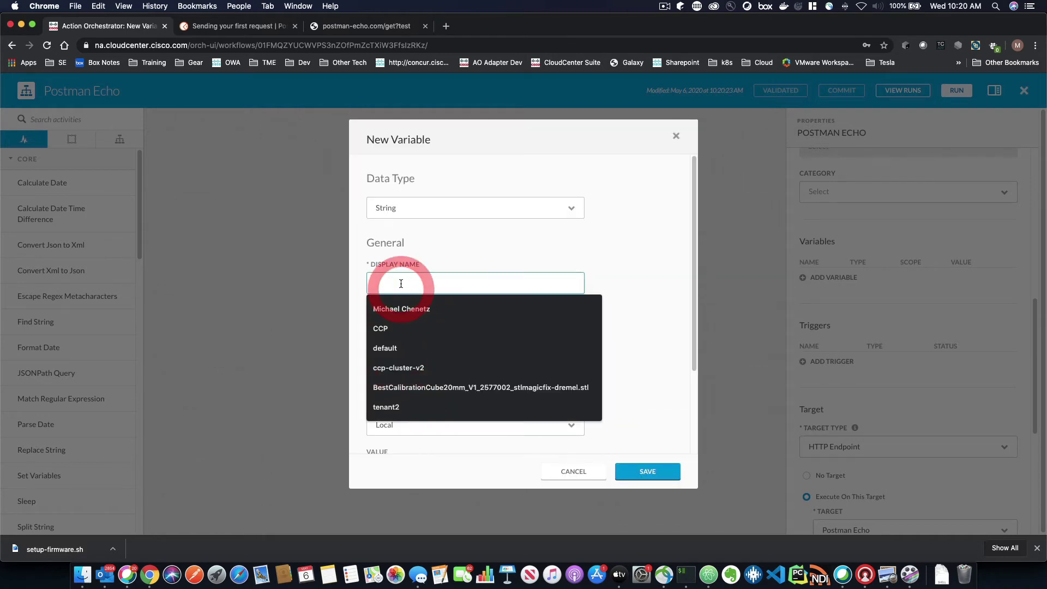
text(Args)
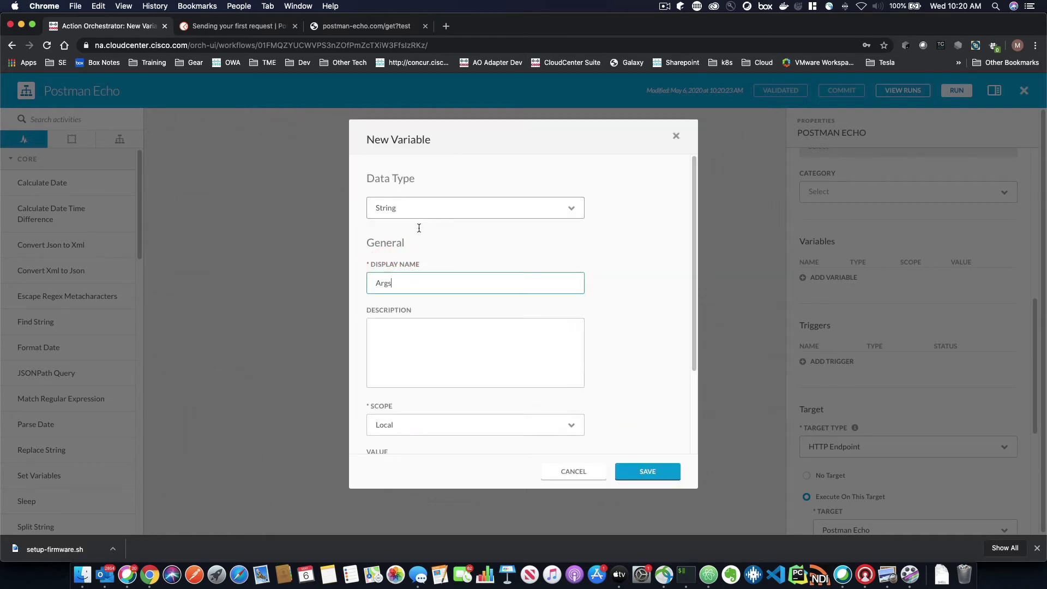
Set the Args variable's scope to Input, mark it as required, and save it.
click(572, 424)
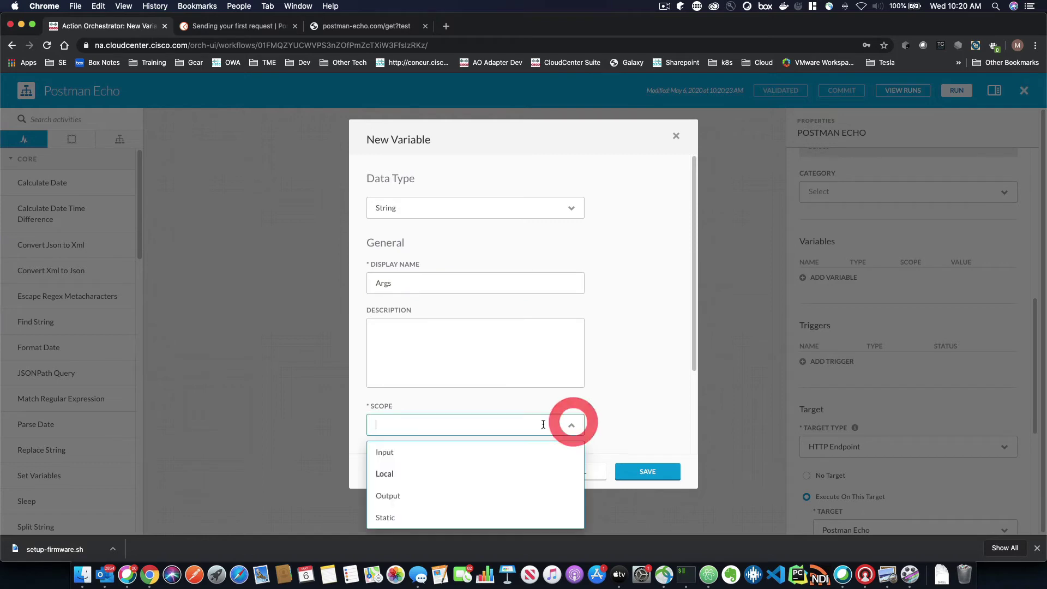
click(417, 451)
scroll(409, 443, down, 1)
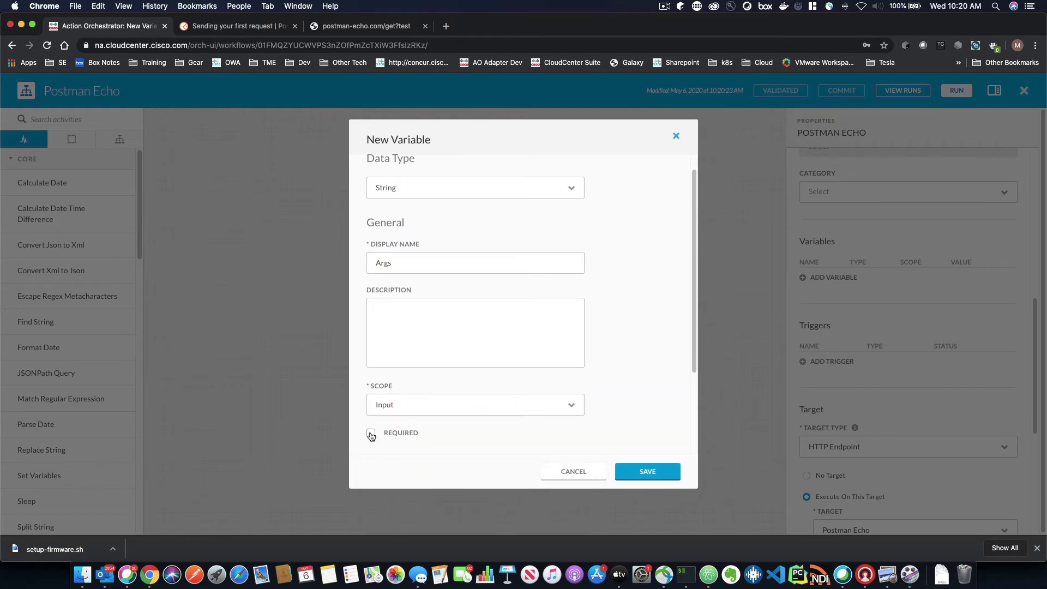
click(371, 434)
click(647, 472)
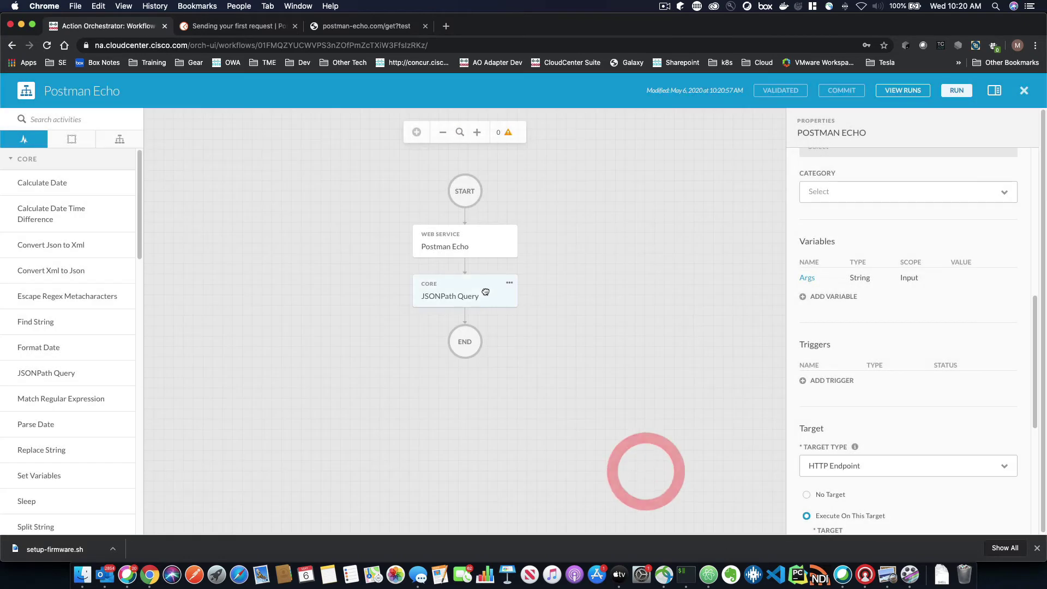
Replace the query arguments after /get? in the Postman Echo activity's relative URL with the workflow's Args input variable.
click(483, 292)
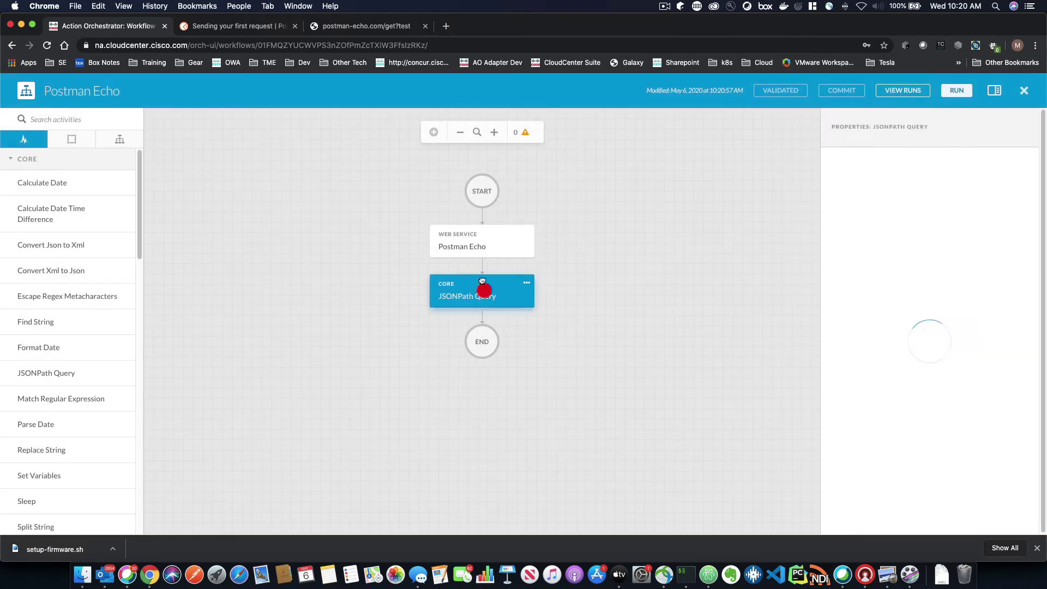
click(478, 248)
scroll(993, 407, down, 8)
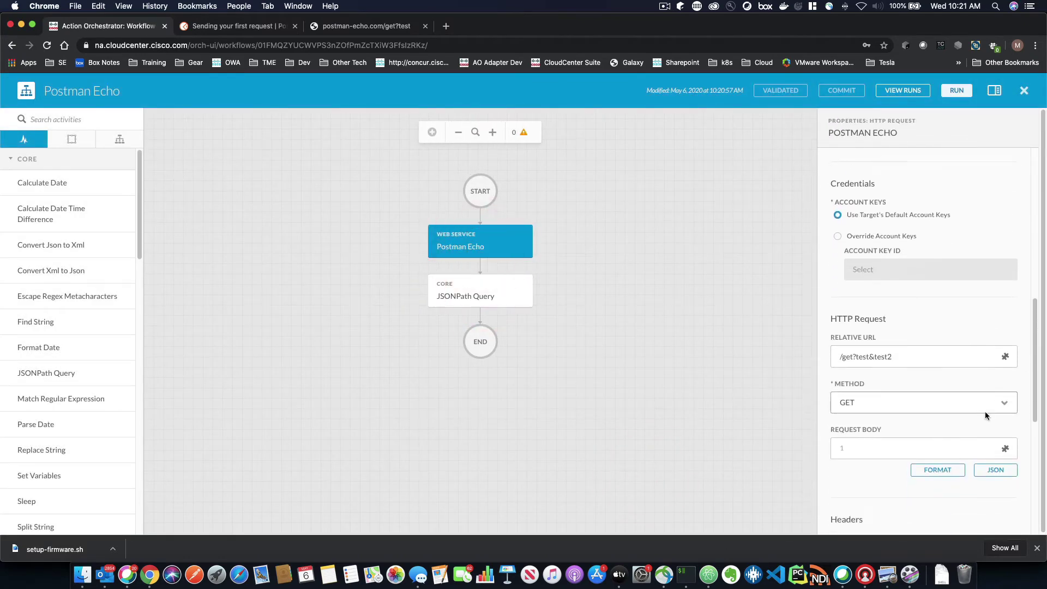
scroll(985, 414, down, 4)
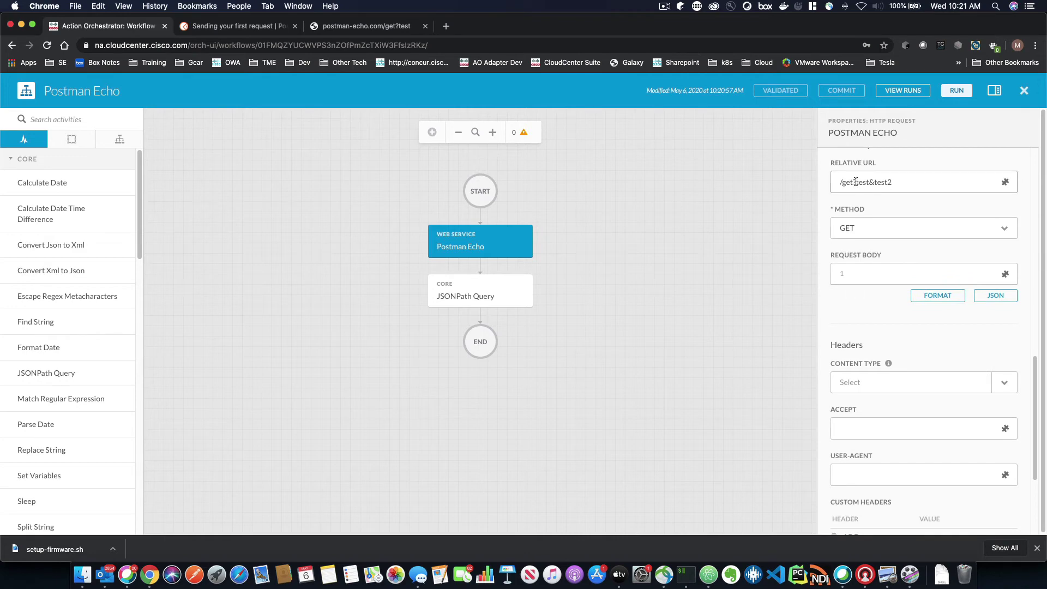
drag(855, 182, 907, 183)
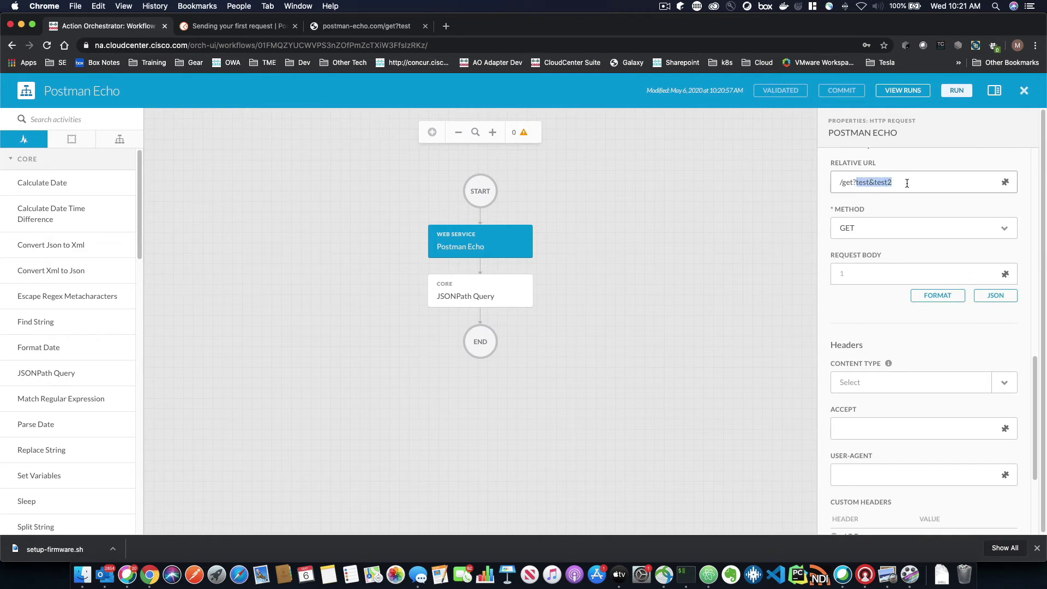
click(1005, 182)
click(437, 288)
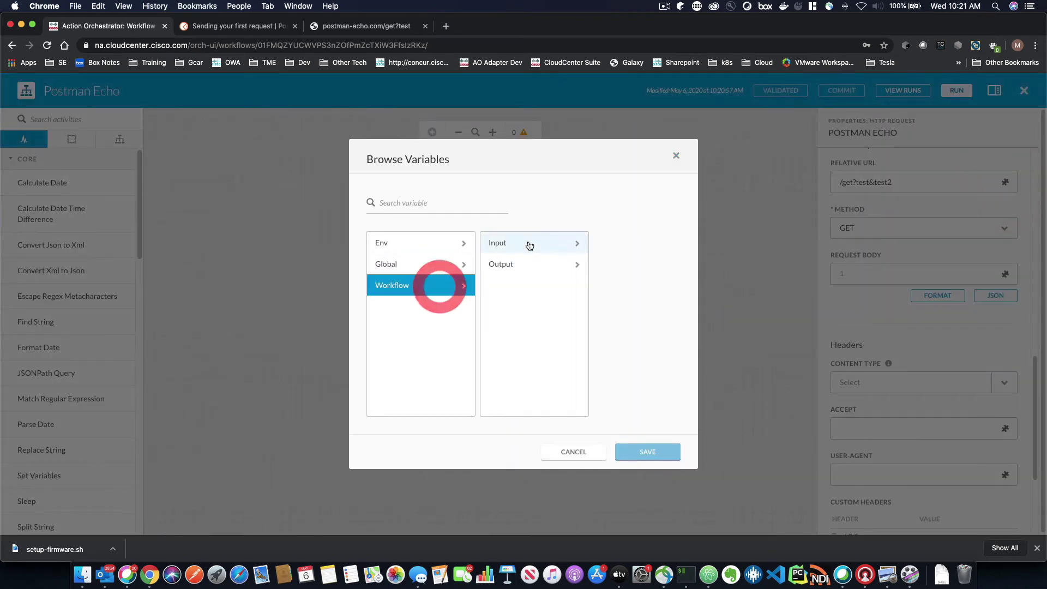
click(529, 243)
click(596, 247)
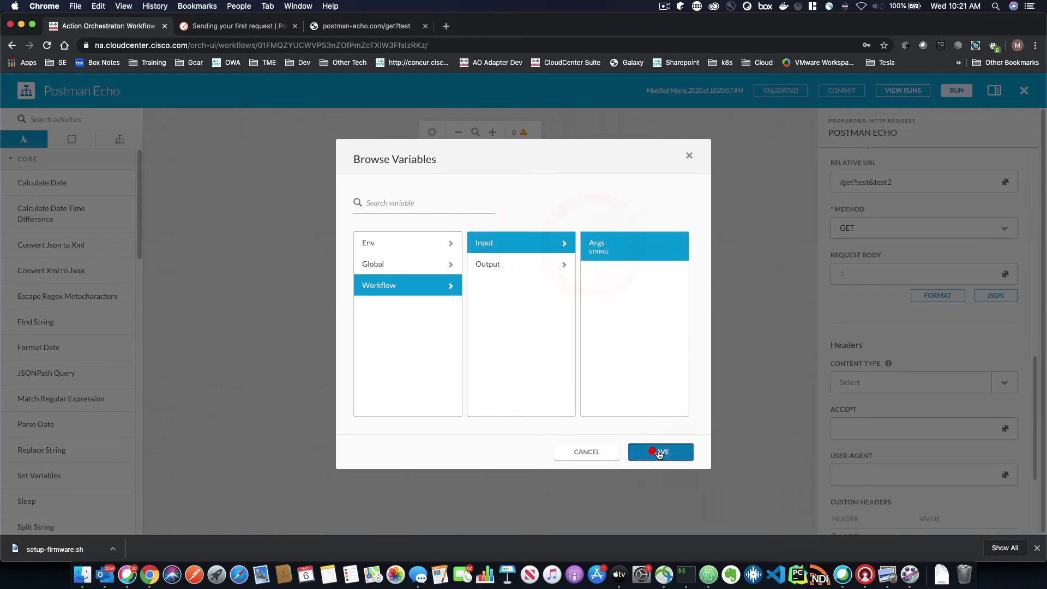
click(660, 452)
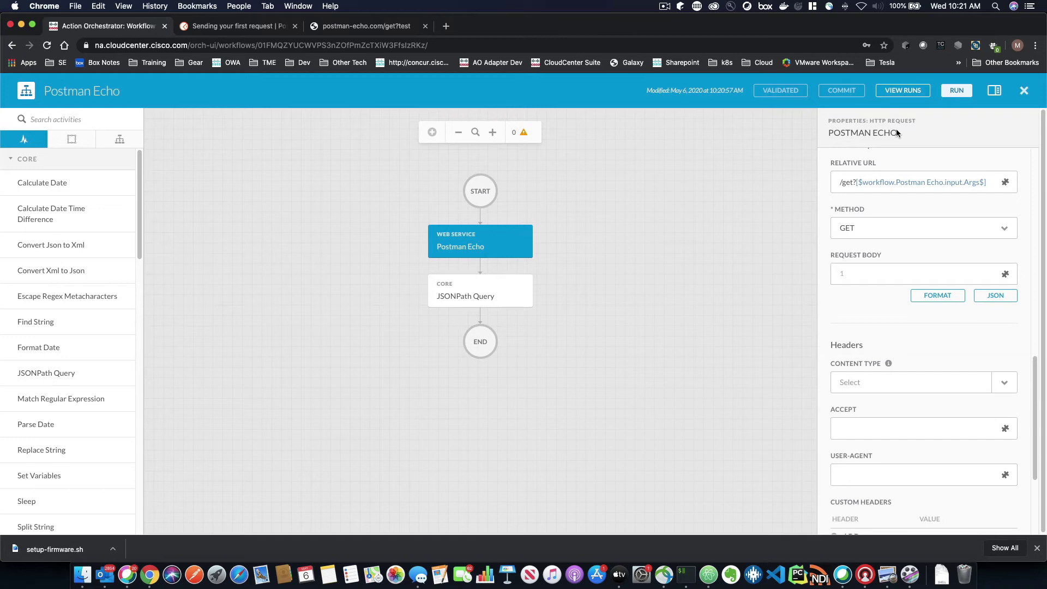
Run the workflow with Args set to one&two, and review the JSONPath Query activity's output.
click(956, 91)
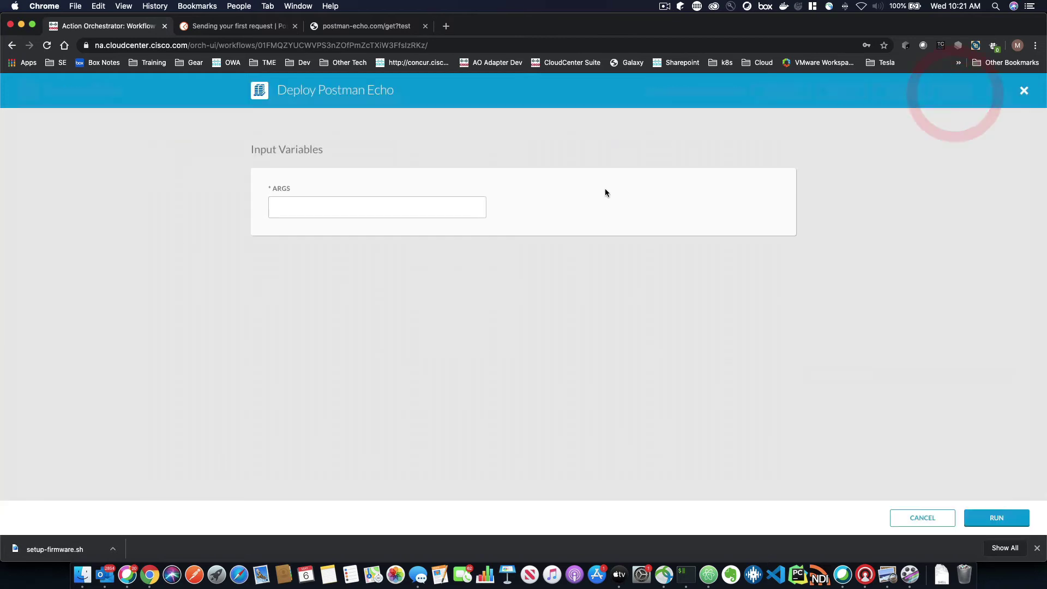
click(317, 205)
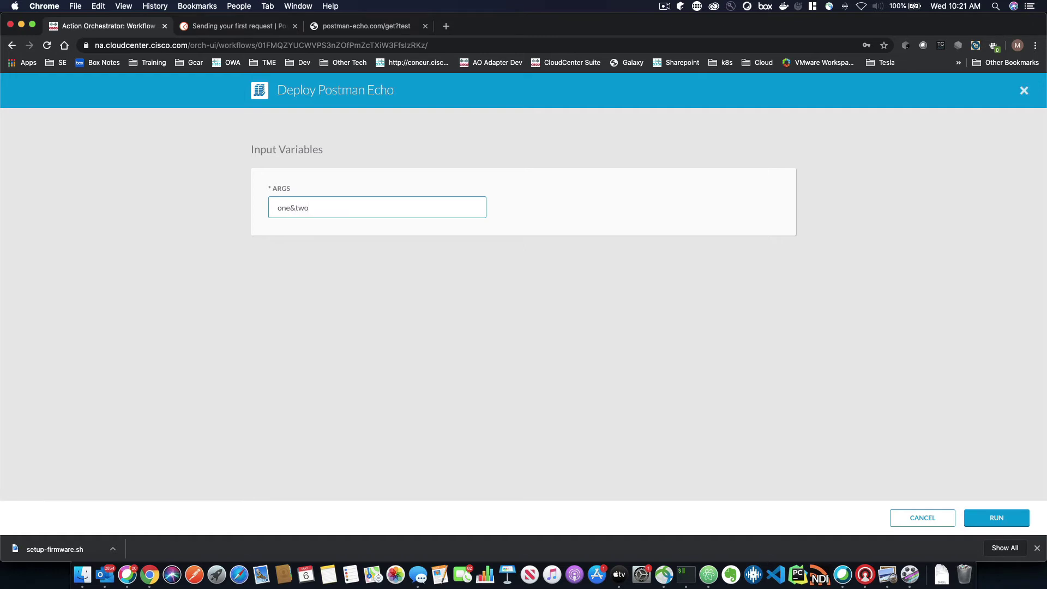
click(998, 518)
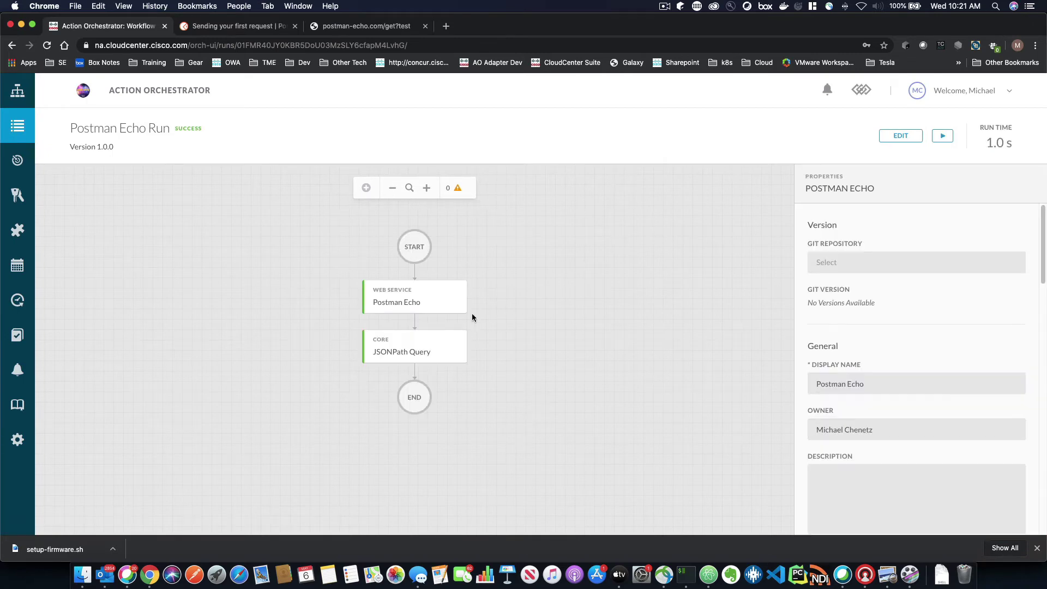
click(449, 347)
scroll(947, 409, down, 15)
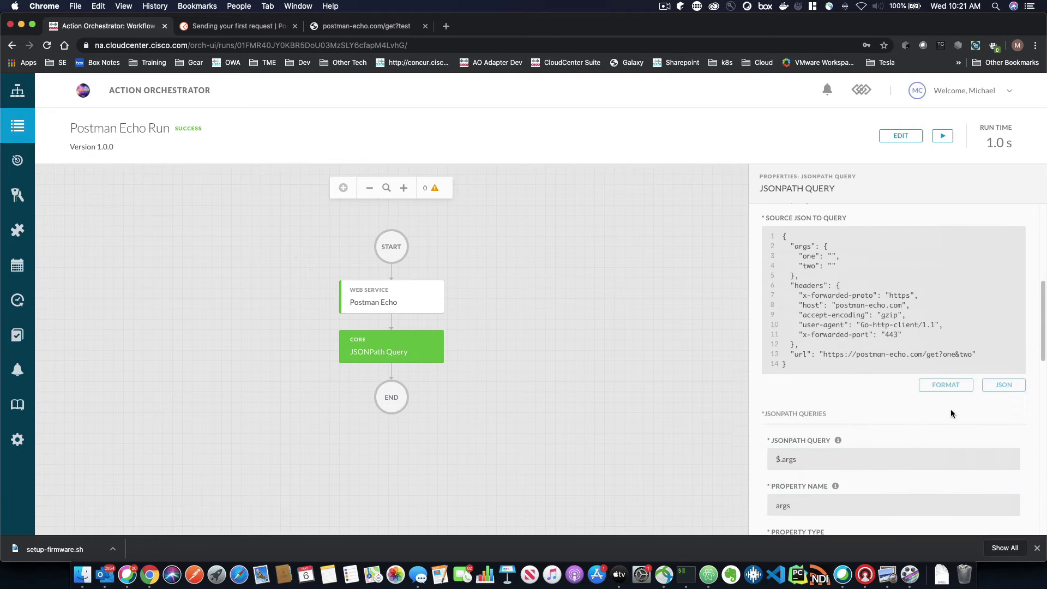
scroll(947, 409, down, 3)
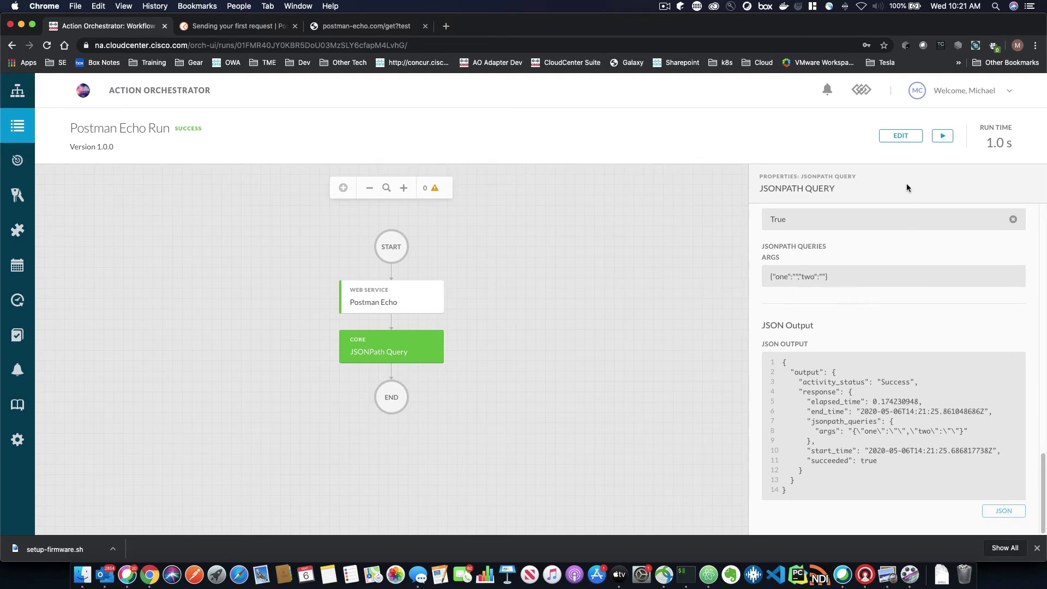
Return to editing the workflow, add a Set Variables activity after JSONPath Query, and open its properties.
click(901, 136)
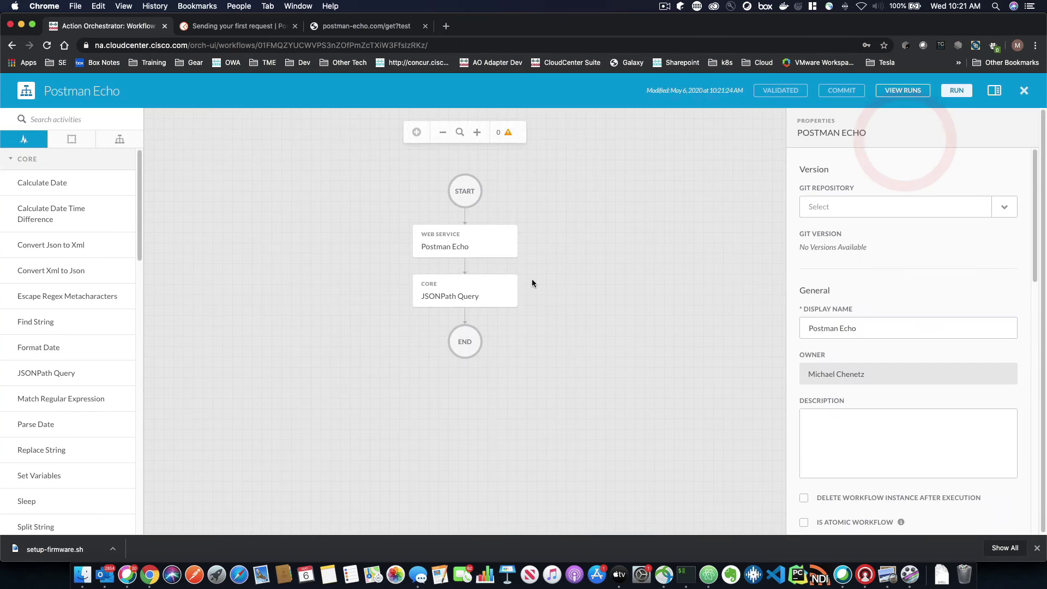
scroll(35, 332, down, 3)
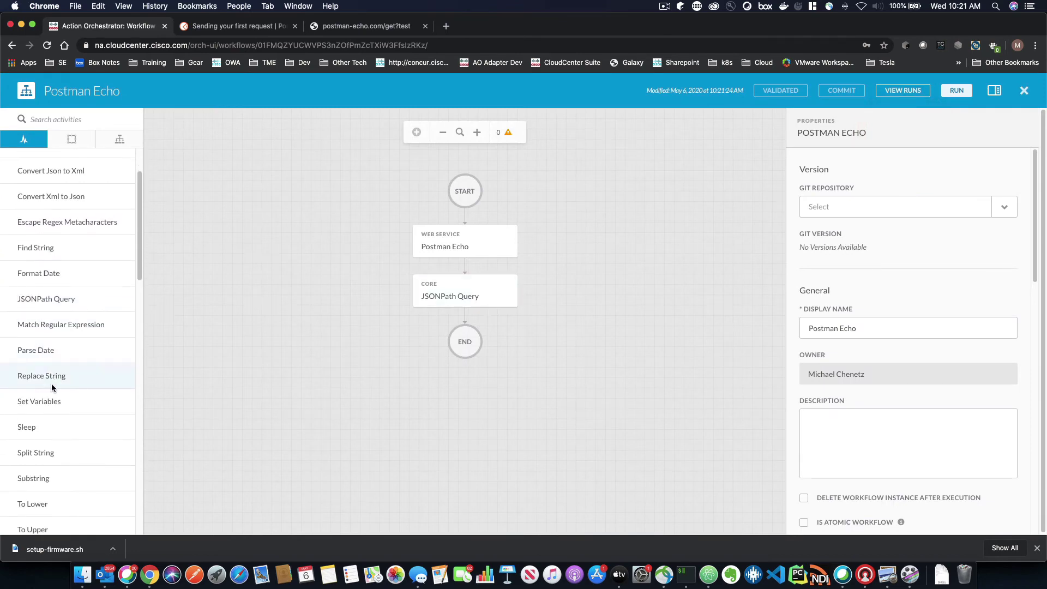
drag(99, 401, 456, 330)
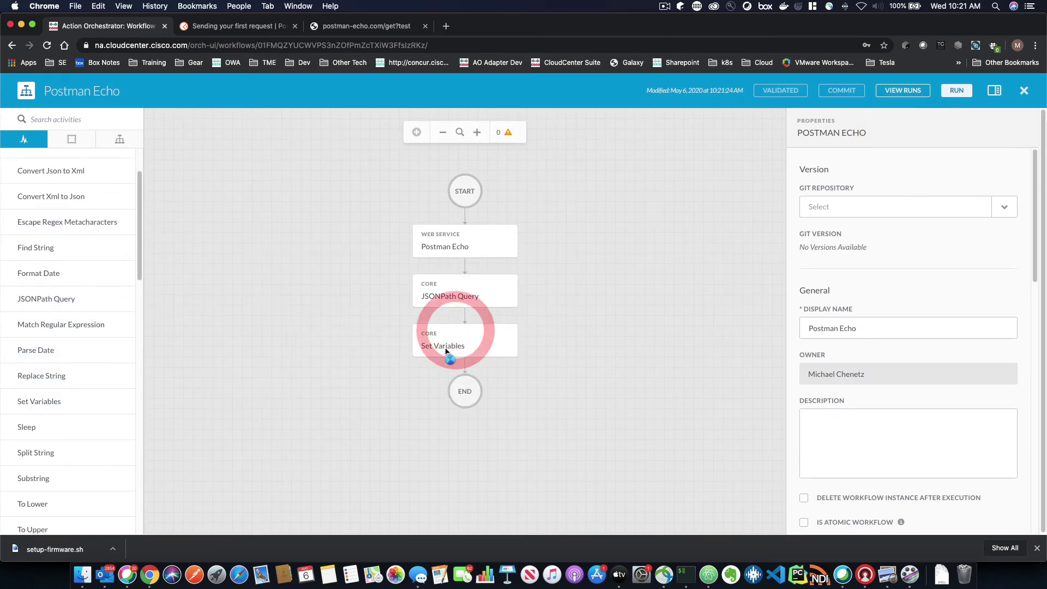
click(444, 346)
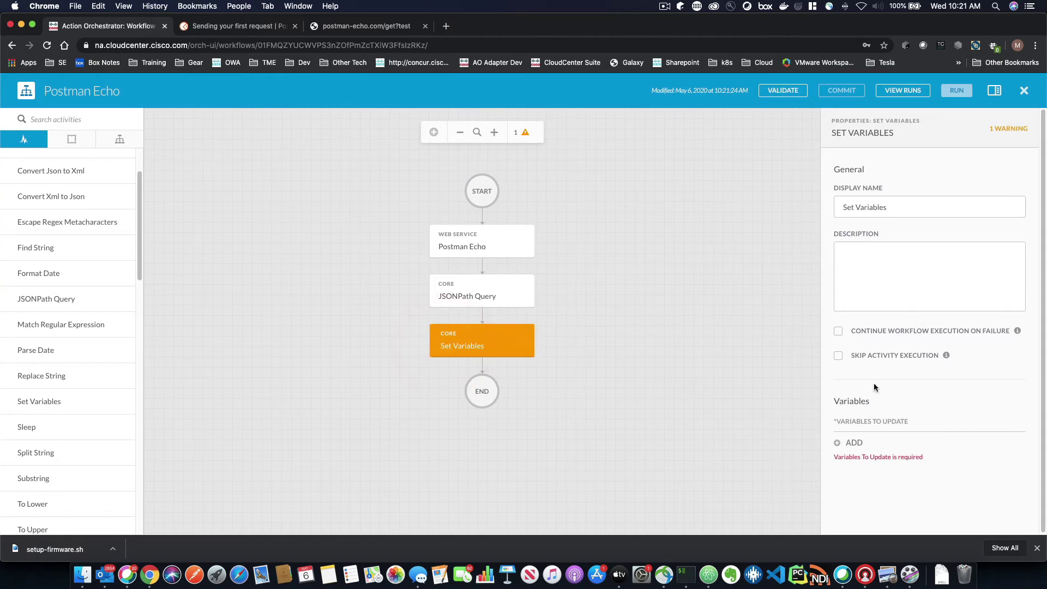
Add a workflow variable of data type String with the display name OutArgs and the scope Output, and save it.
click(713, 245)
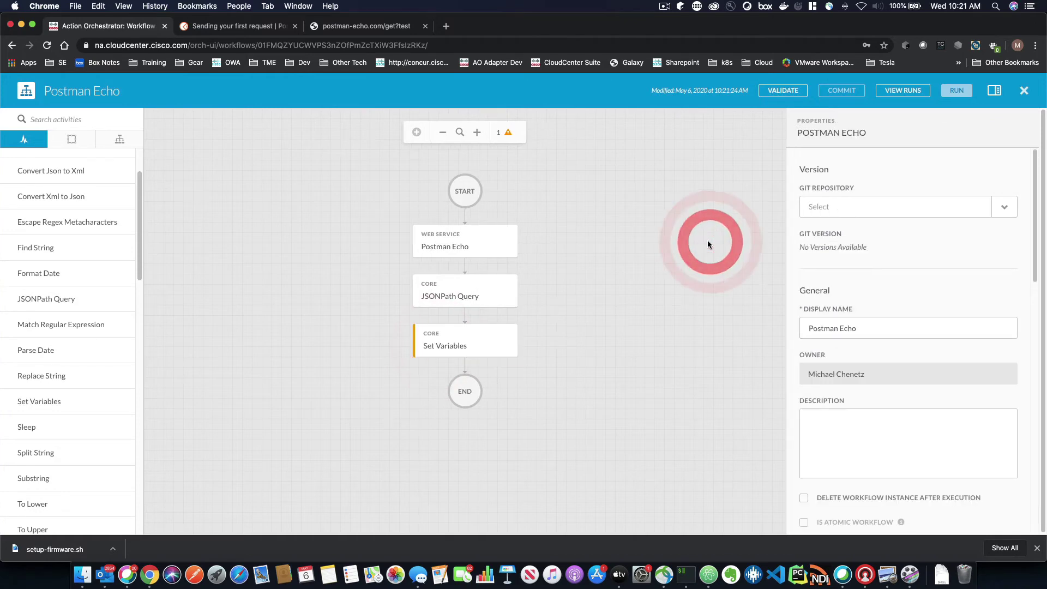
scroll(920, 354, down, 5)
scroll(919, 354, down, 8)
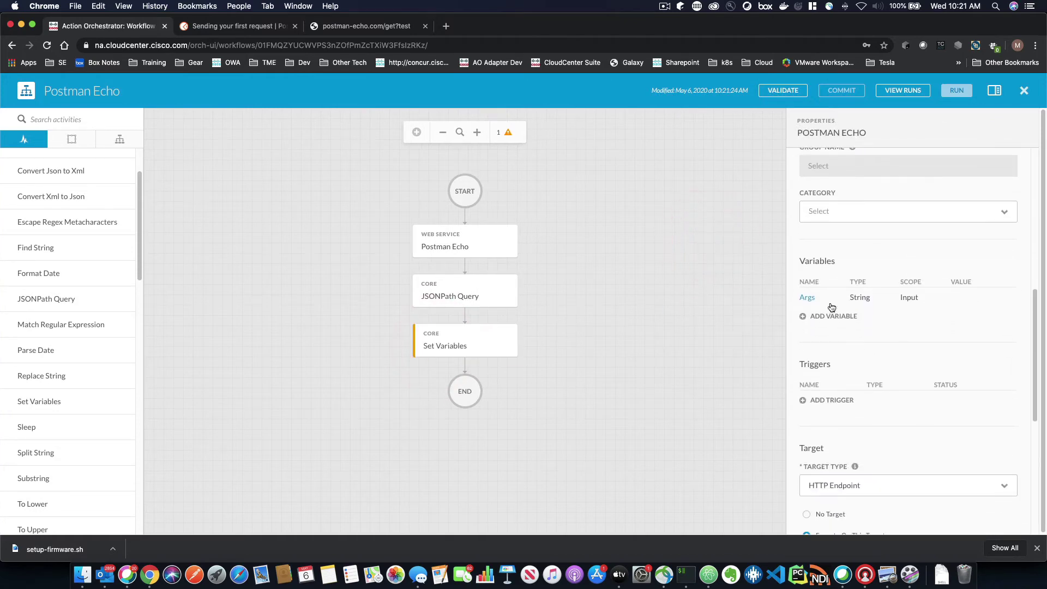
click(833, 317)
click(466, 207)
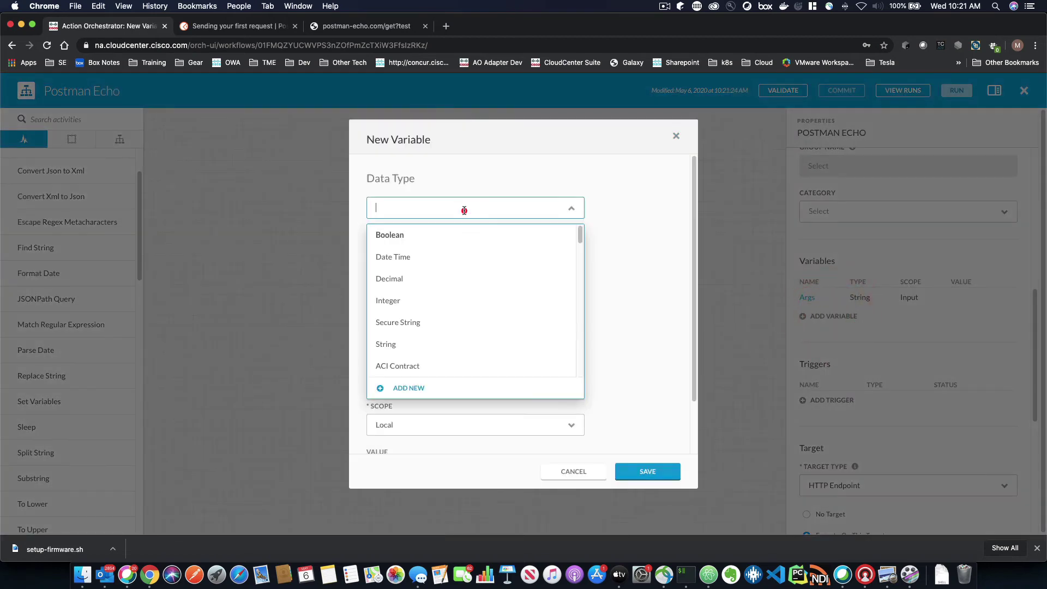
click(397, 344)
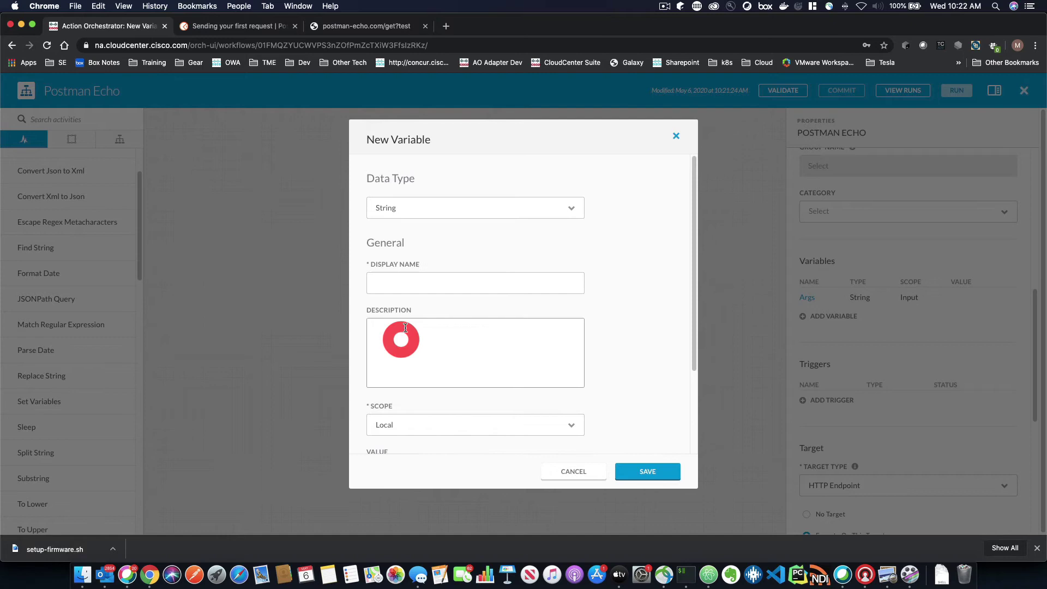
click(400, 284)
text(OutArgs)
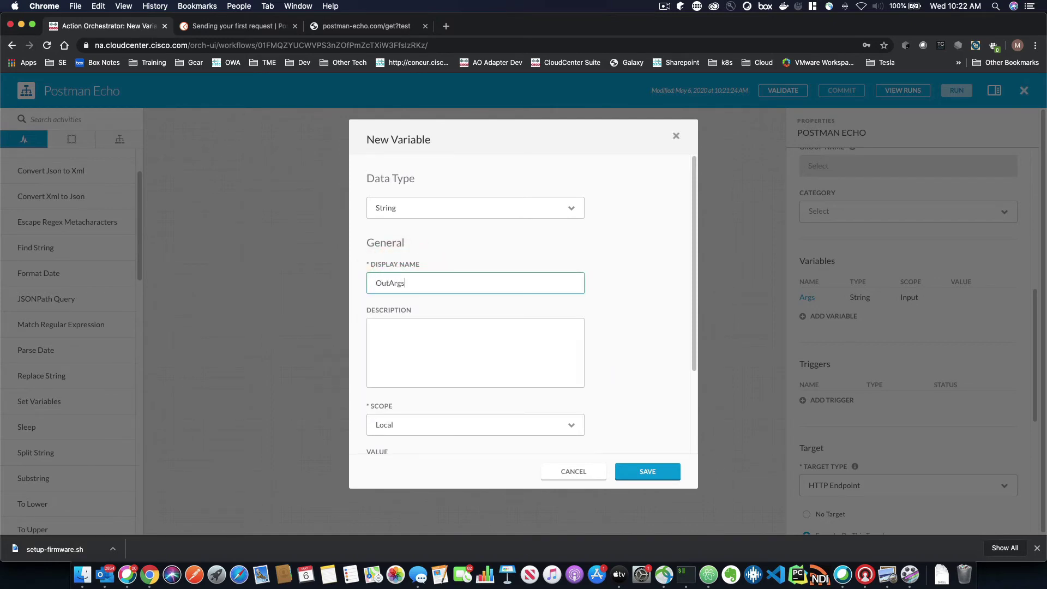
click(528, 425)
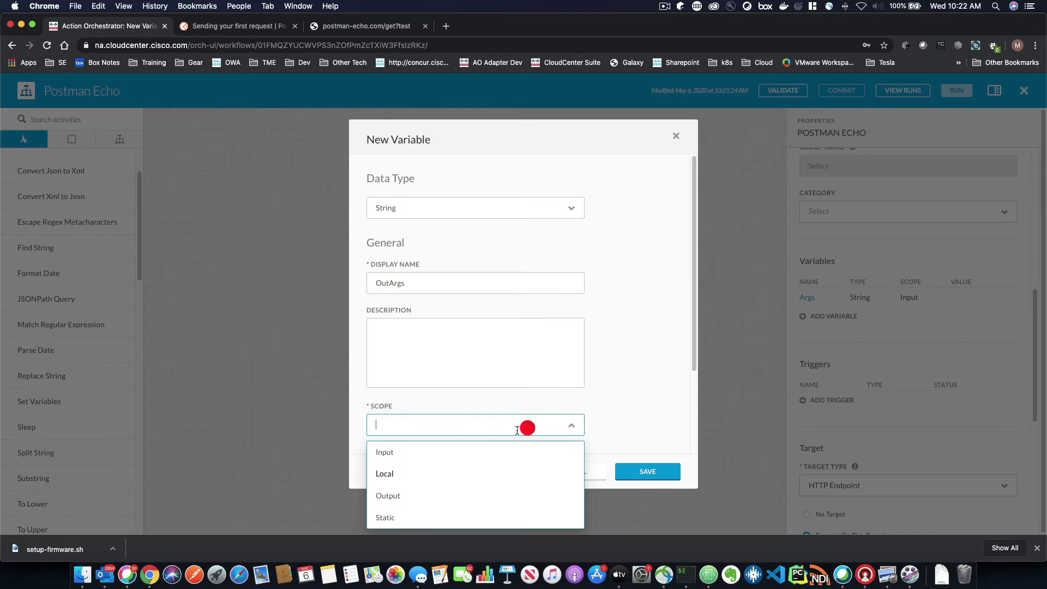
click(409, 499)
click(661, 475)
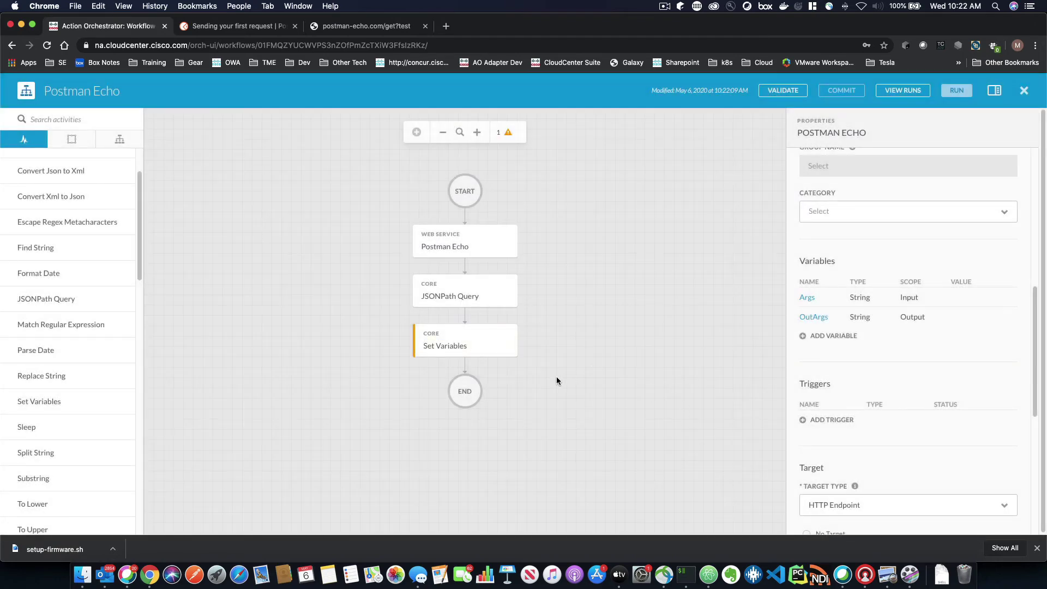
Add a variable to update in the Set Variables activity, choosing the workflow's OutArgs output variable.
click(485, 339)
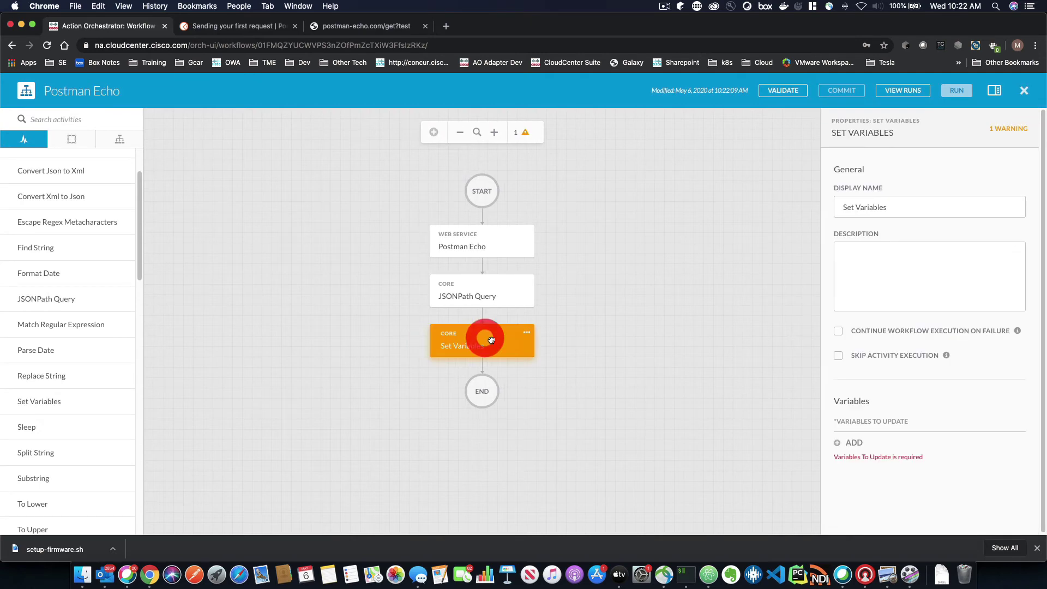
click(853, 443)
click(1000, 467)
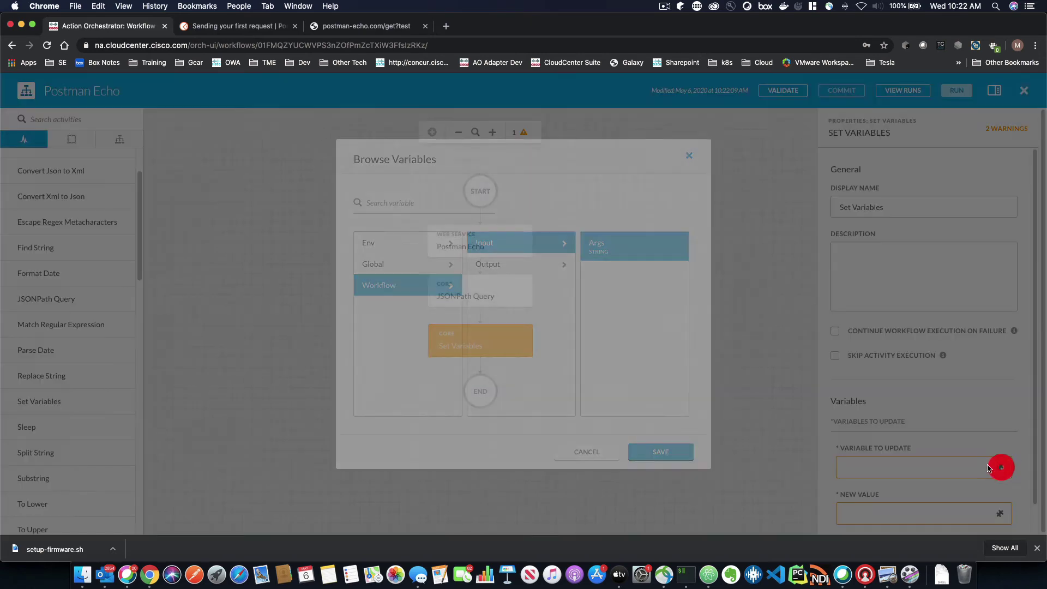
click(535, 265)
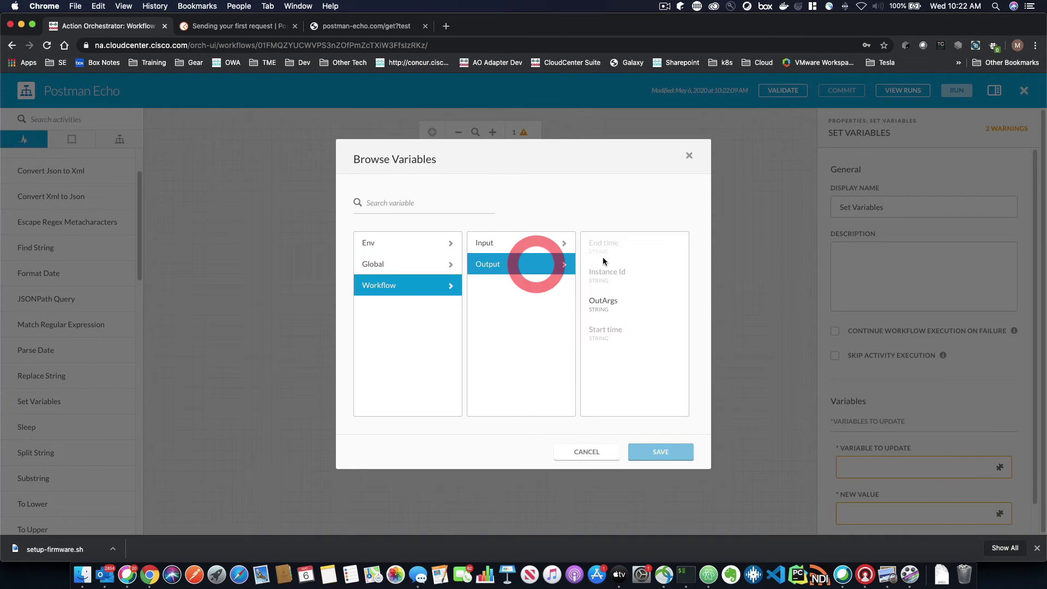
click(605, 308)
click(654, 451)
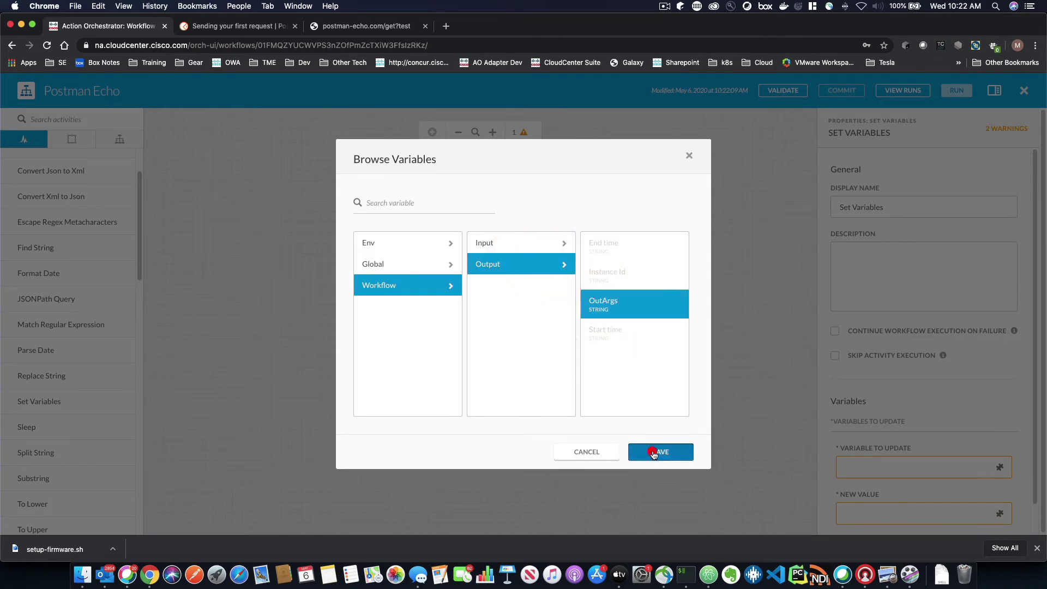
Set the new value for OutArgs to the args result from the JSONPath Query activity's Jsonpath Queries output.
click(1000, 513)
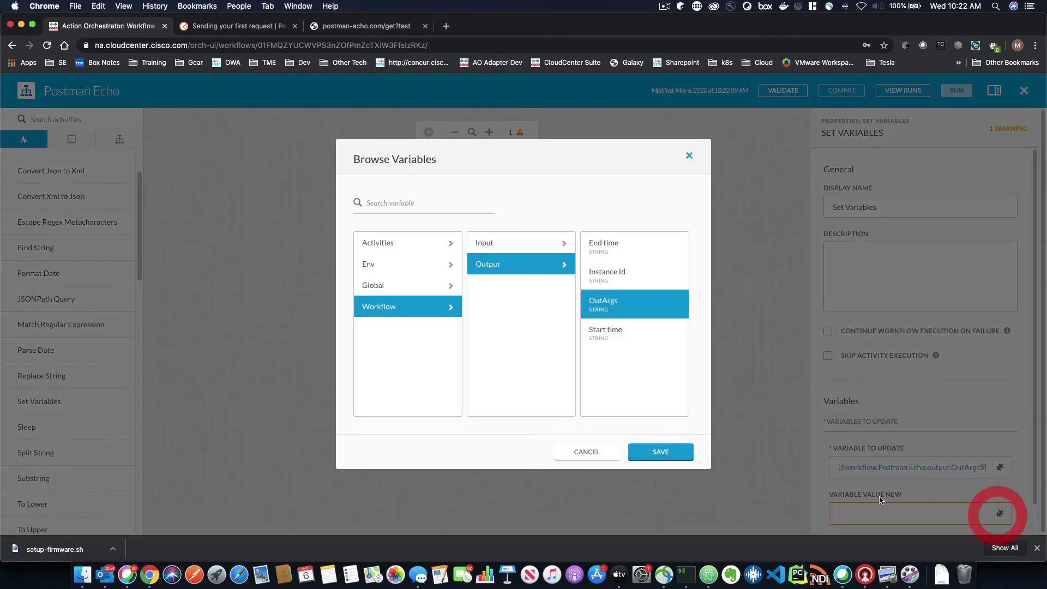
click(428, 242)
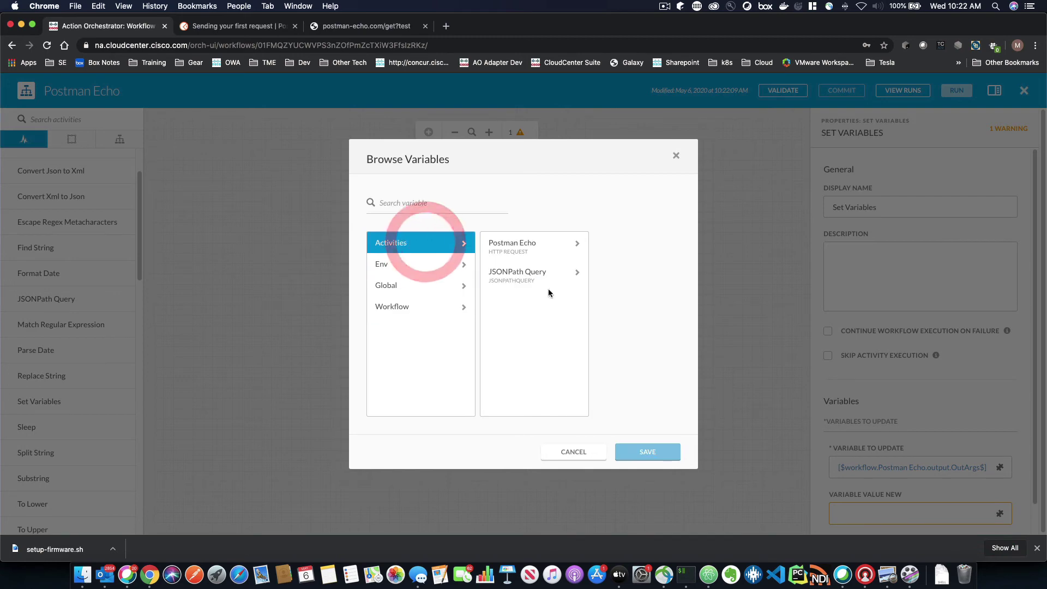
click(538, 277)
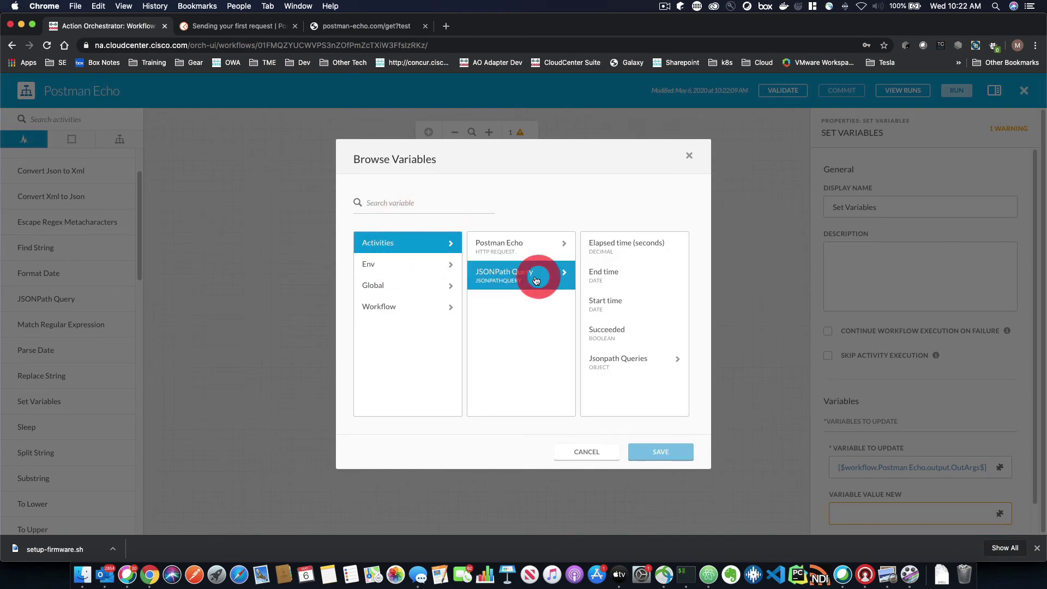
click(652, 364)
click(635, 243)
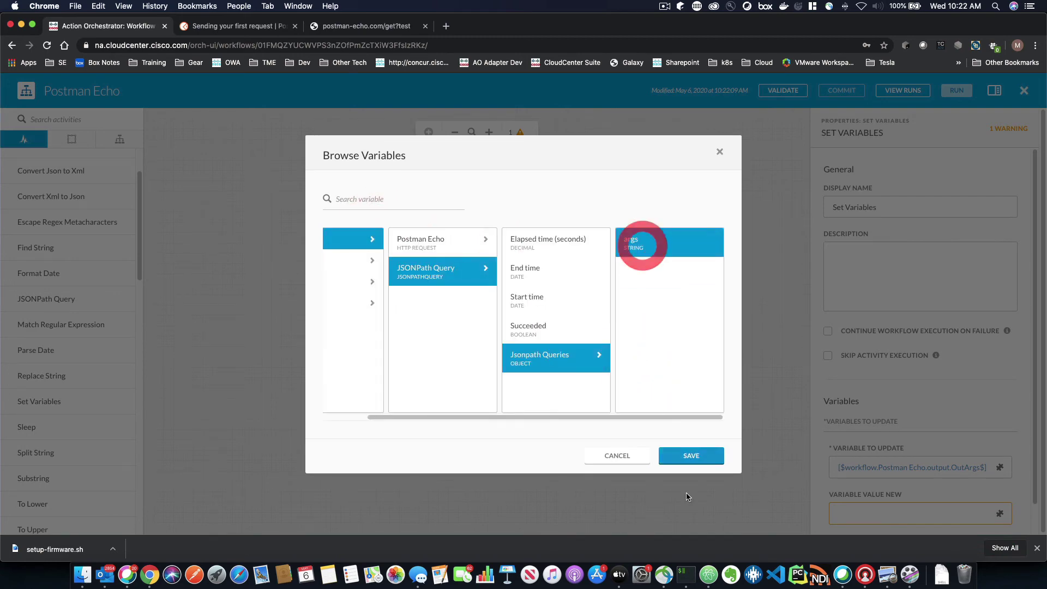
click(691, 463)
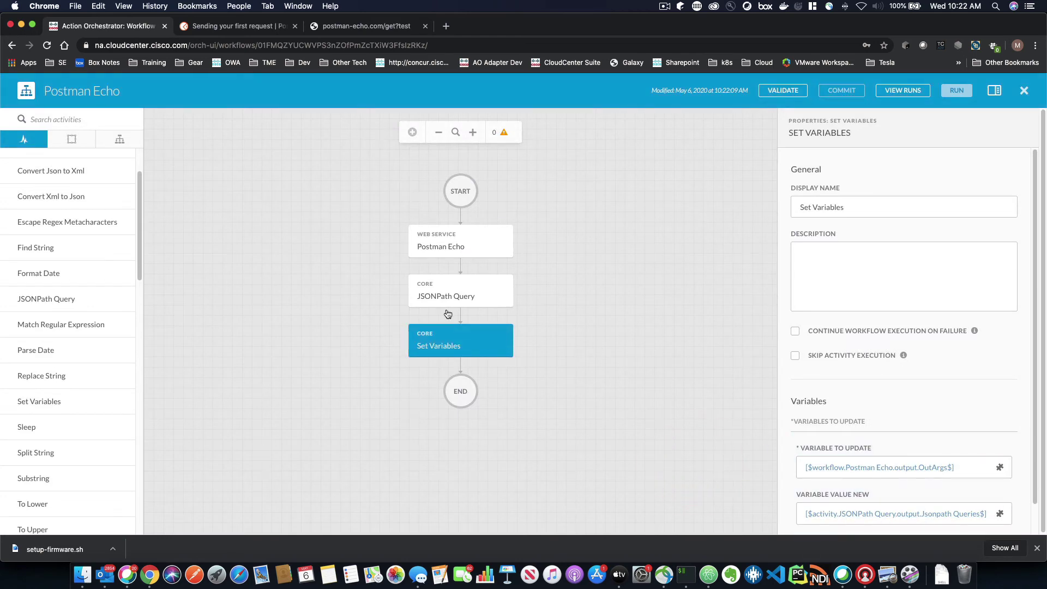
Validate the Postman Echo workflow, and mark it as an atomic workflow in its general properties.
click(619, 252)
click(785, 90)
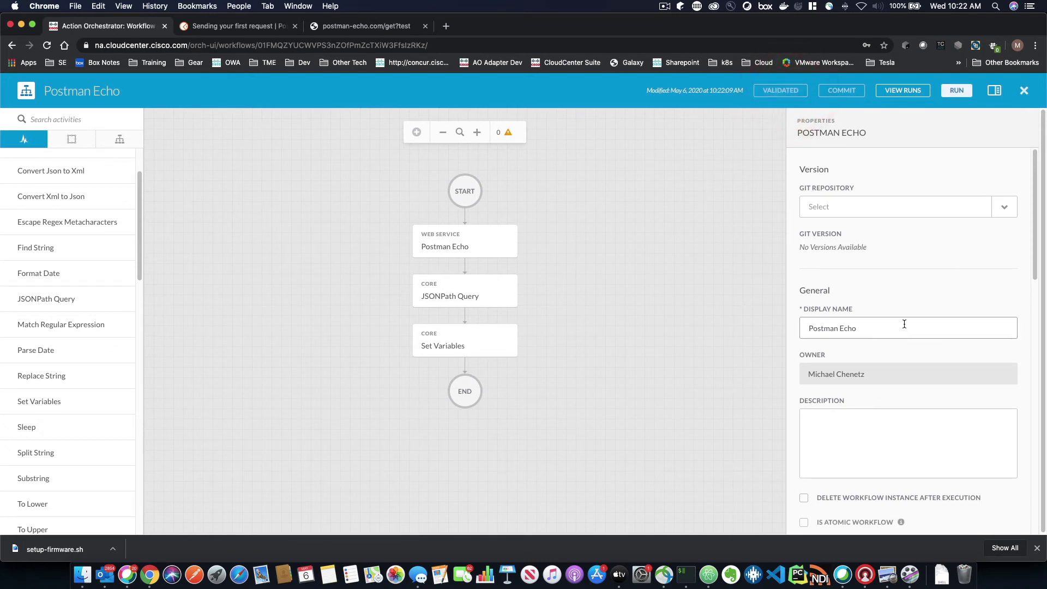
scroll(861, 301, down, 4)
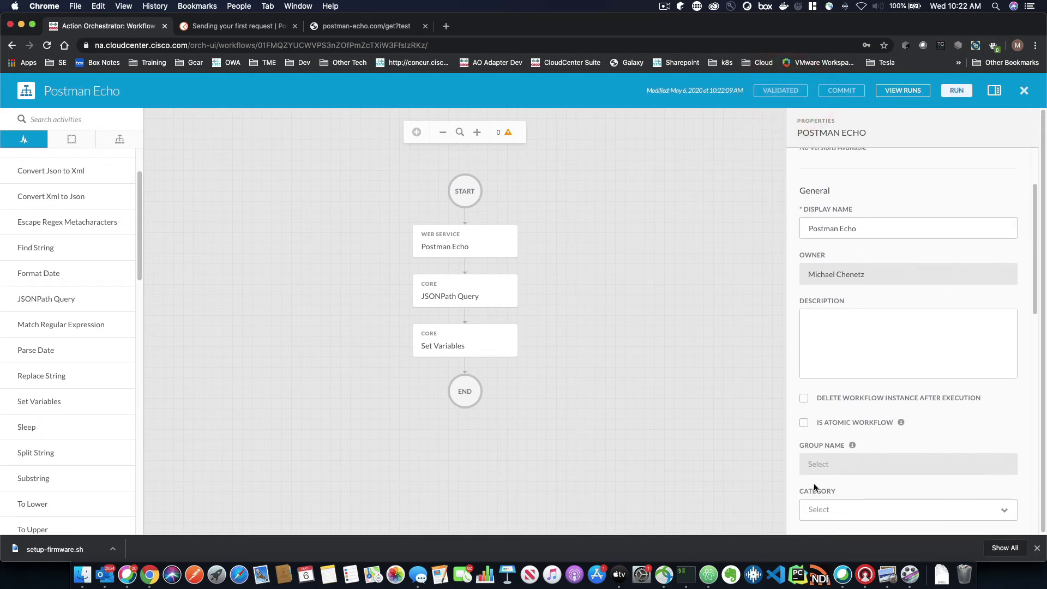
click(805, 419)
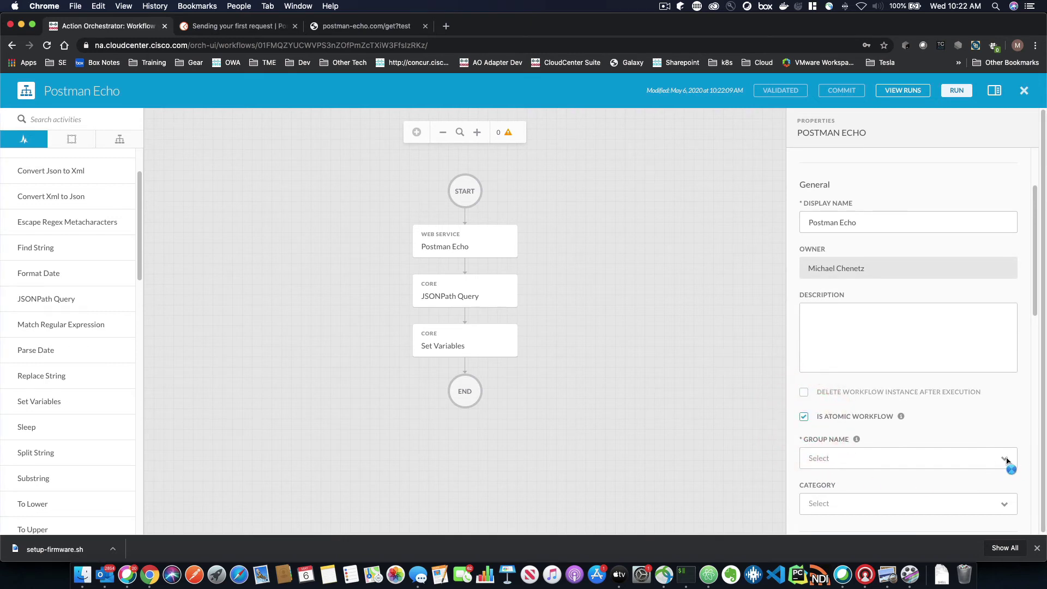
Create the group name Postman for the atomic Postman Echo workflow and validate the workflow.
click(901, 440)
click(922, 459)
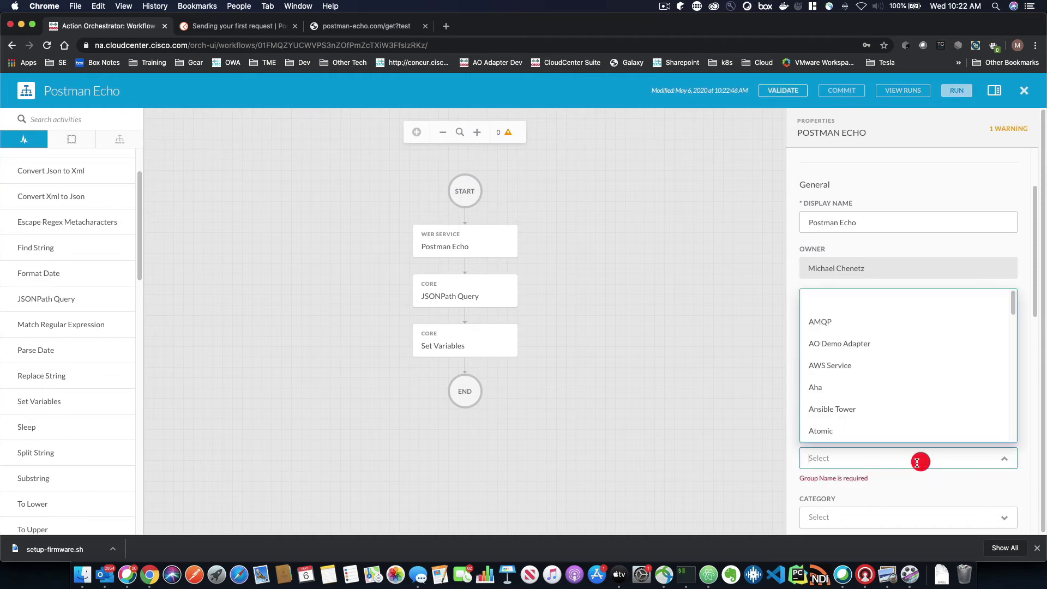
click(852, 462)
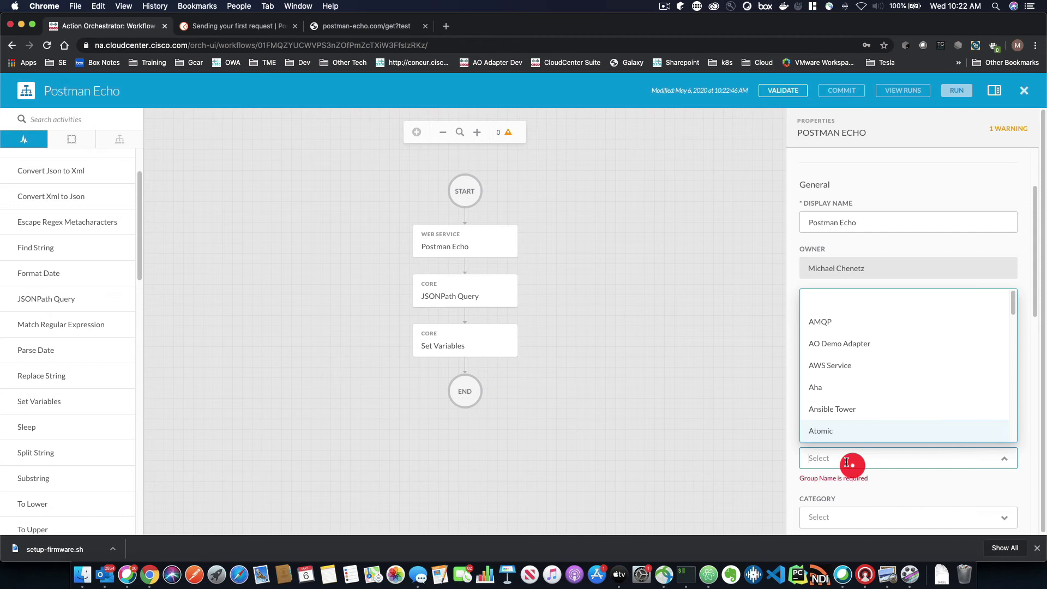
text(Postman)
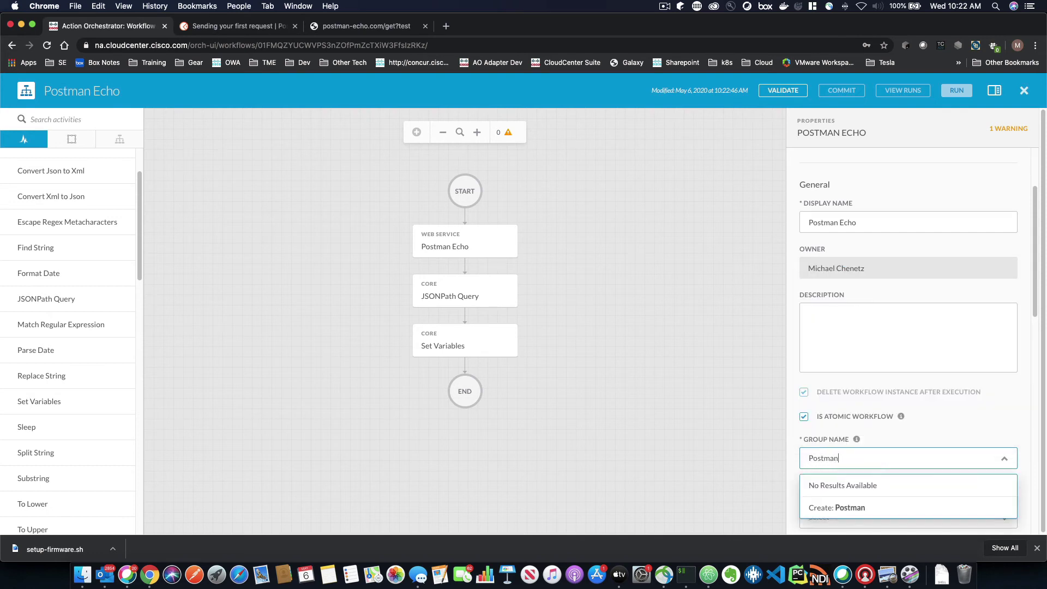
click(824, 510)
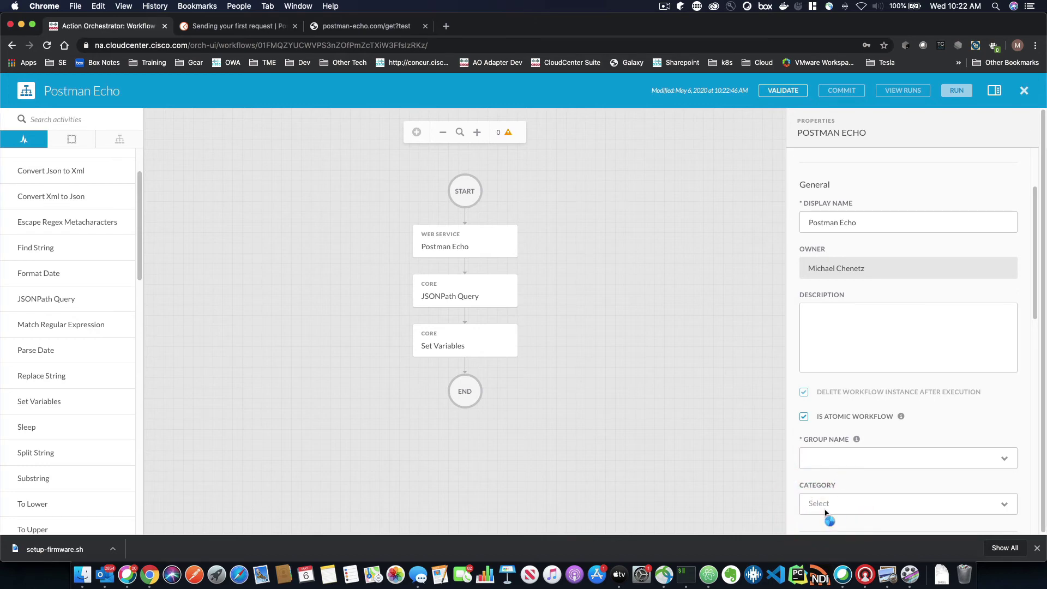
click(783, 90)
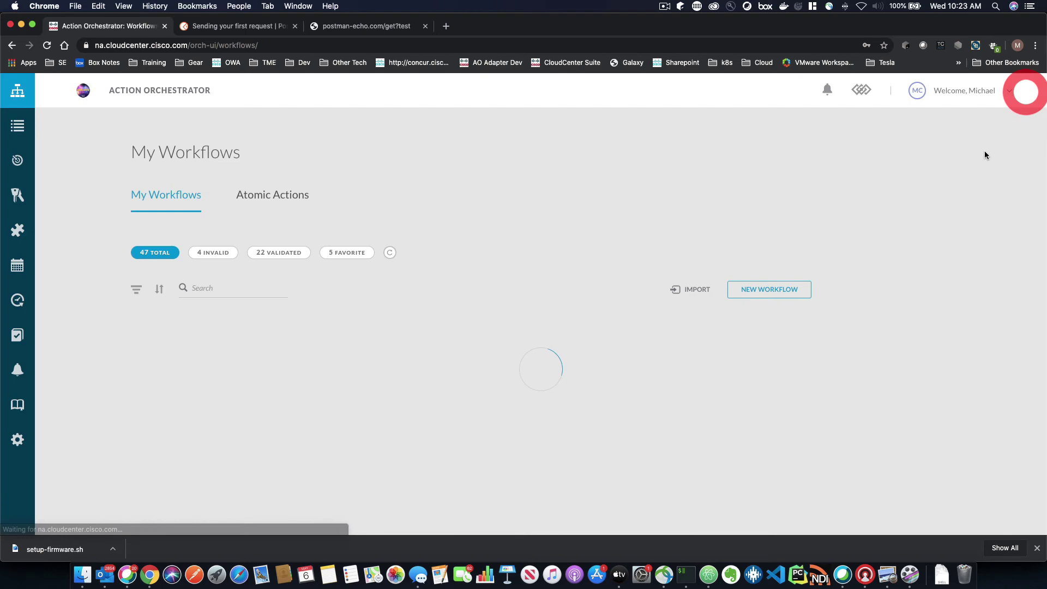
Create a new workflow and add the Postman Echo atomic action from the Postman group to its canvas.
click(767, 290)
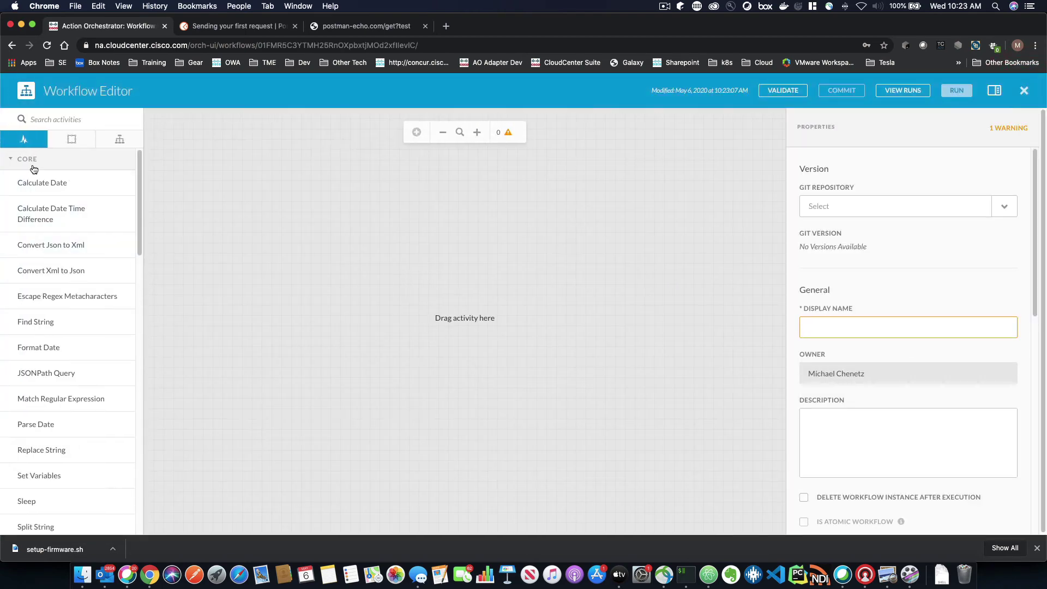
click(28, 159)
scroll(55, 349, down, 3)
click(35, 360)
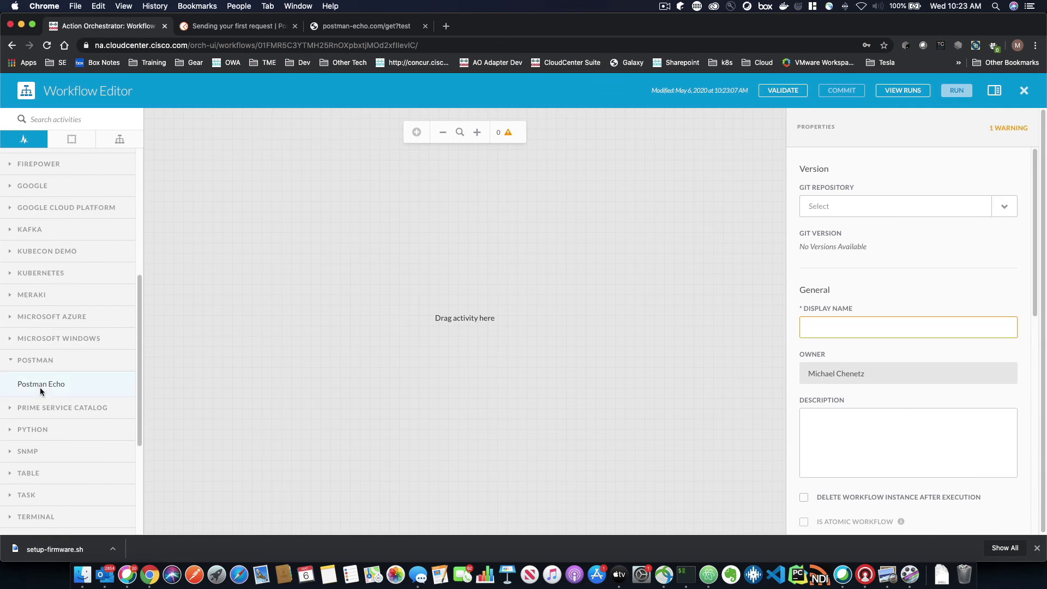
drag(35, 382, 475, 316)
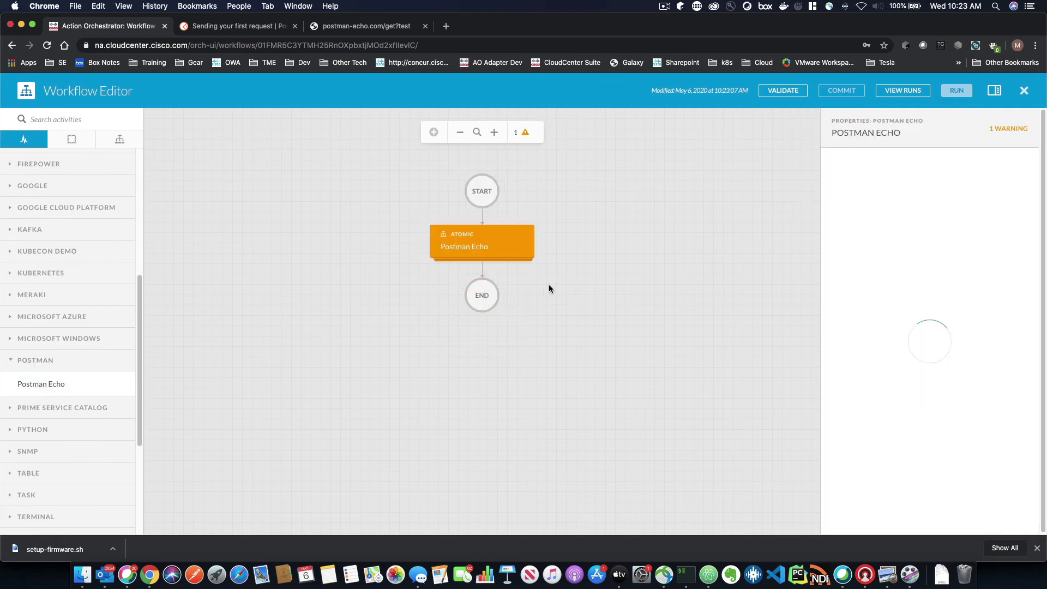
Set the Postman Echo activity's Args input to one&two and try to validate the new workflow.
click(848, 452)
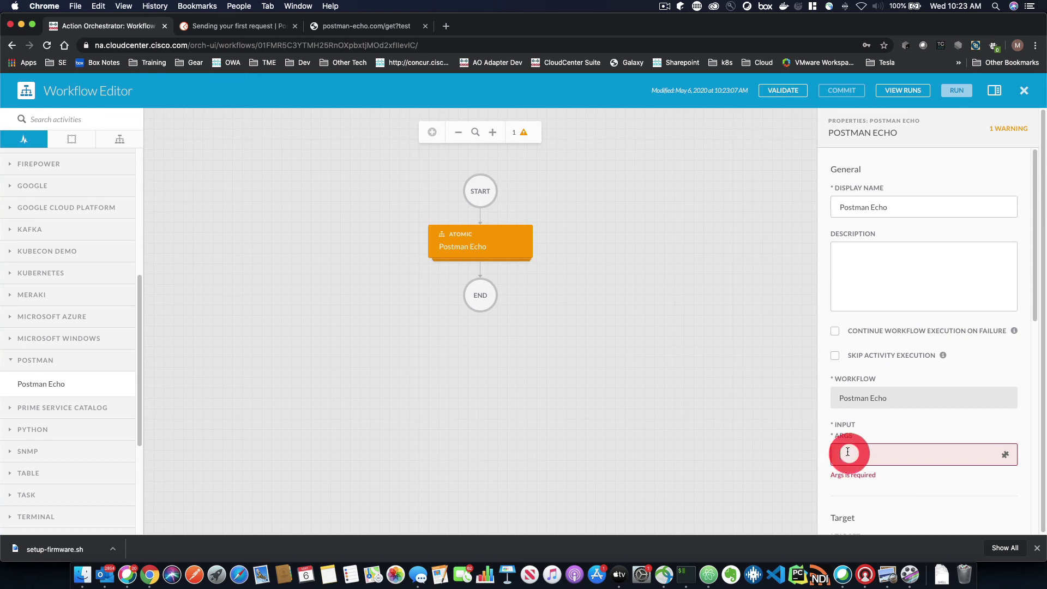
text(one)
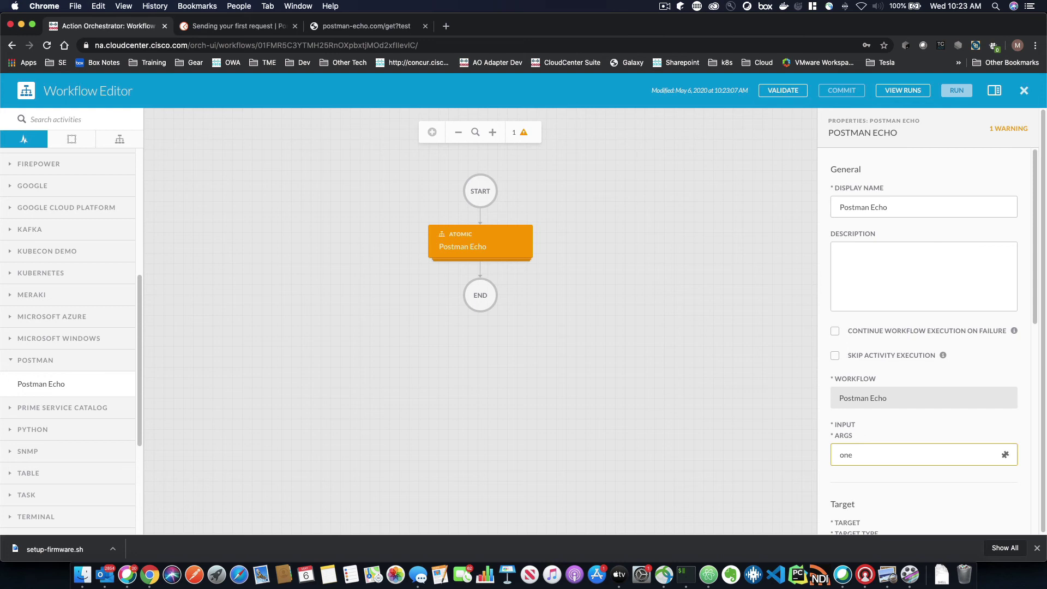
text(&two)
click(791, 96)
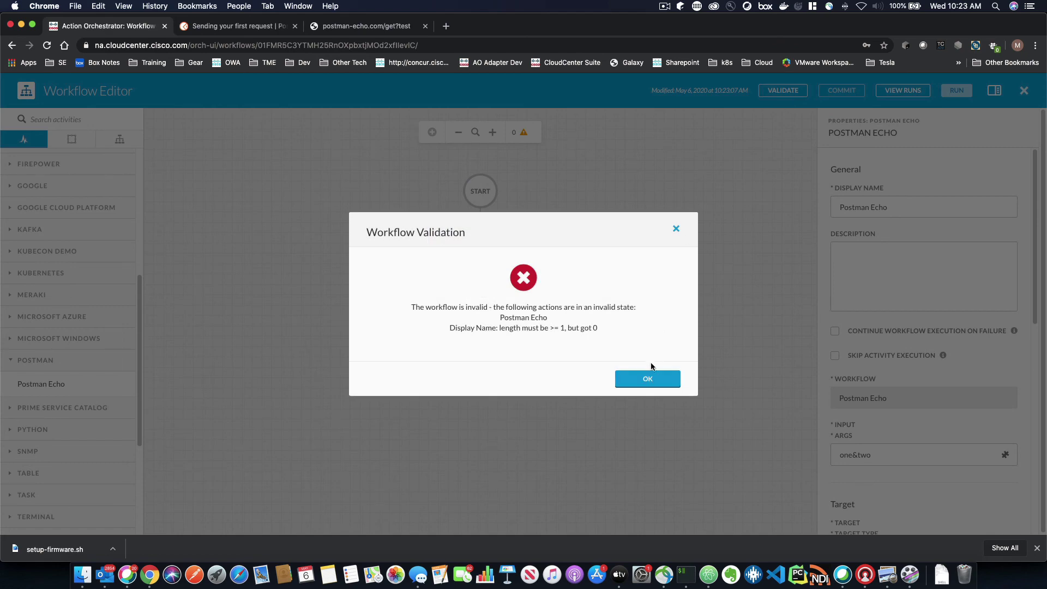
click(649, 376)
Set the new workflow's display name to postman echo and validate the workflow.
click(745, 314)
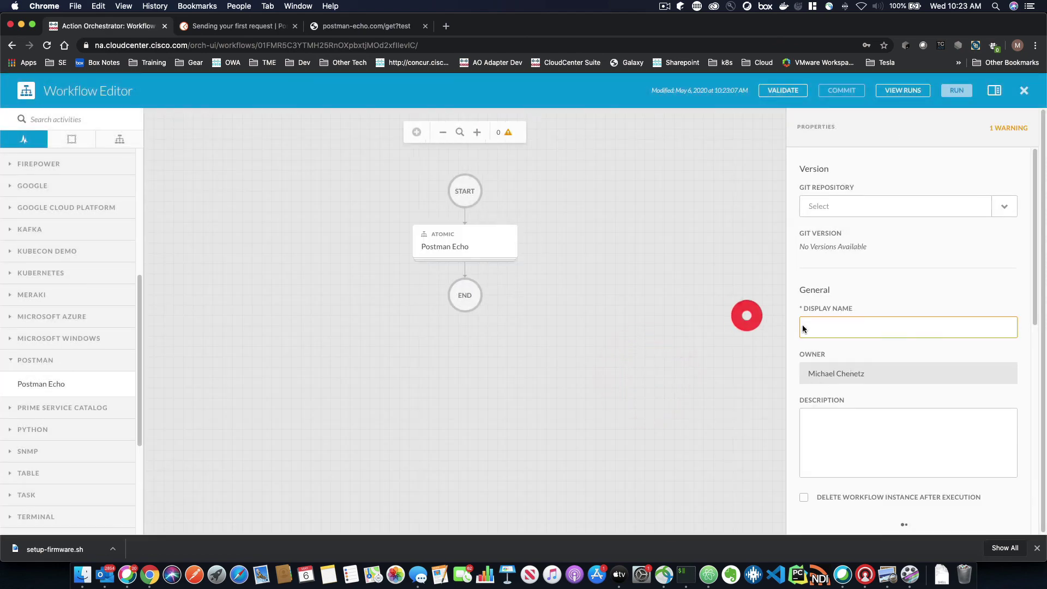
click(816, 330)
text(p)
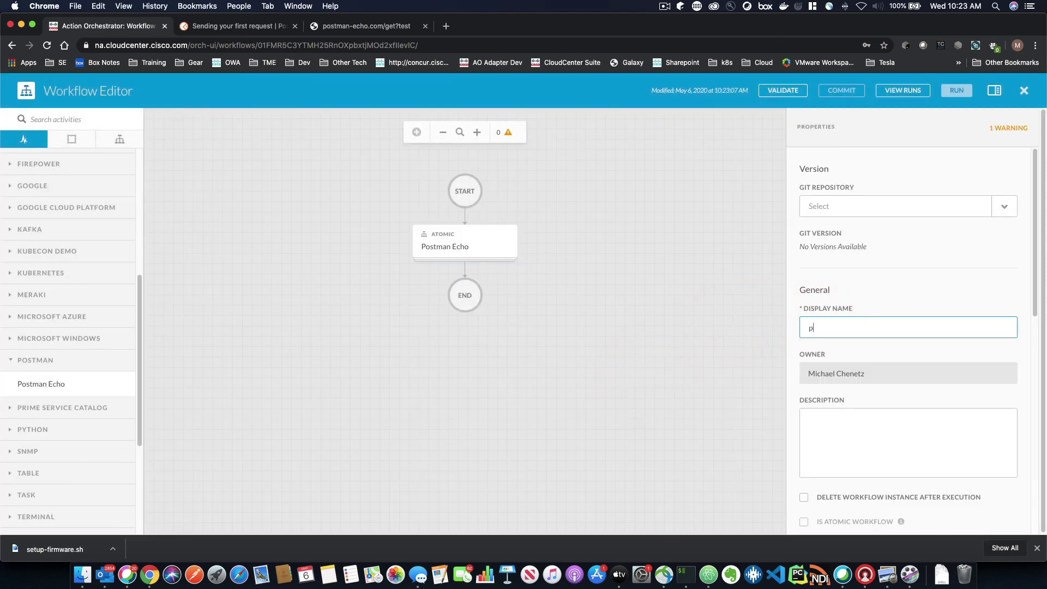
text(ostman echo)
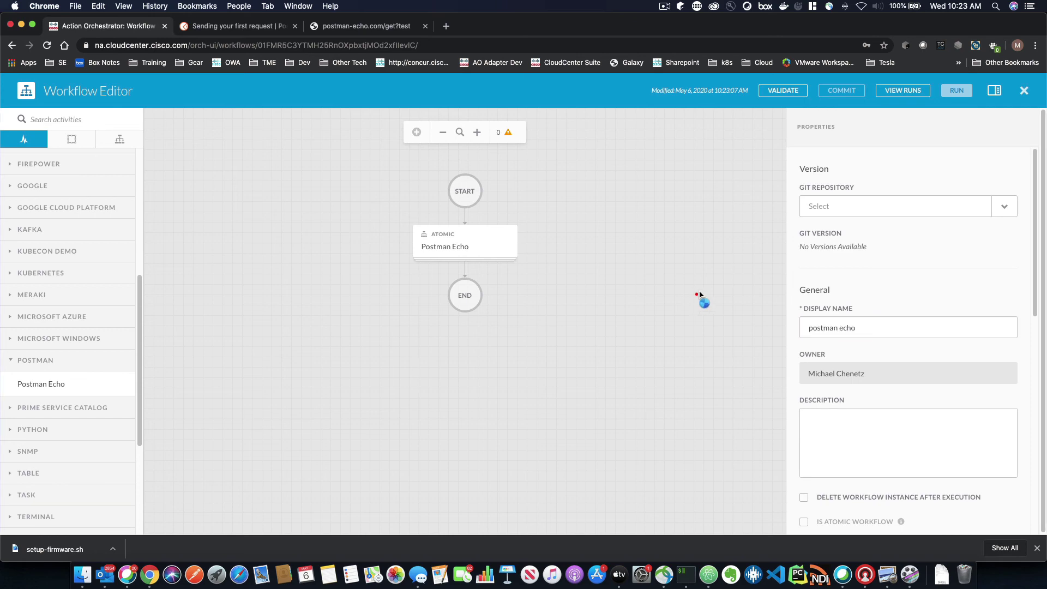
click(697, 295)
click(783, 91)
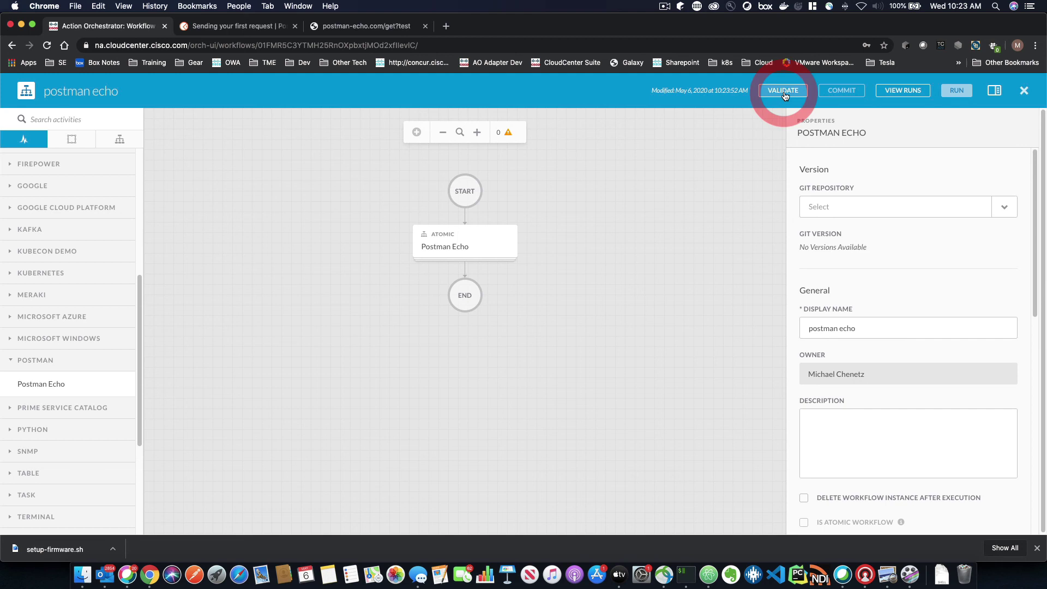
Run the postman echo workflow and examine the Postman Echo activity's Args, OutArgs and JSON output in the run.
click(963, 94)
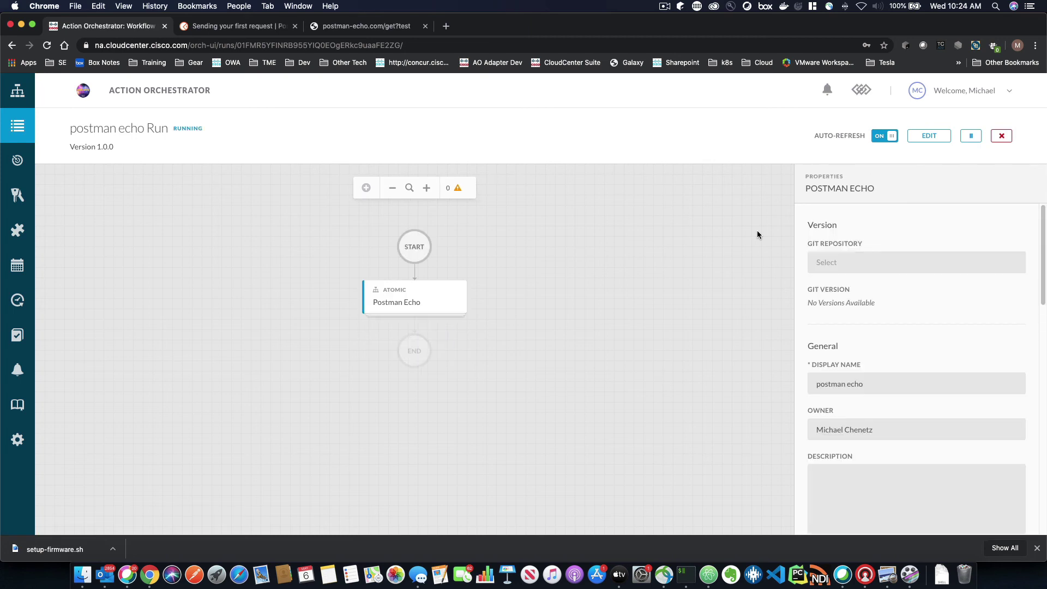
click(418, 299)
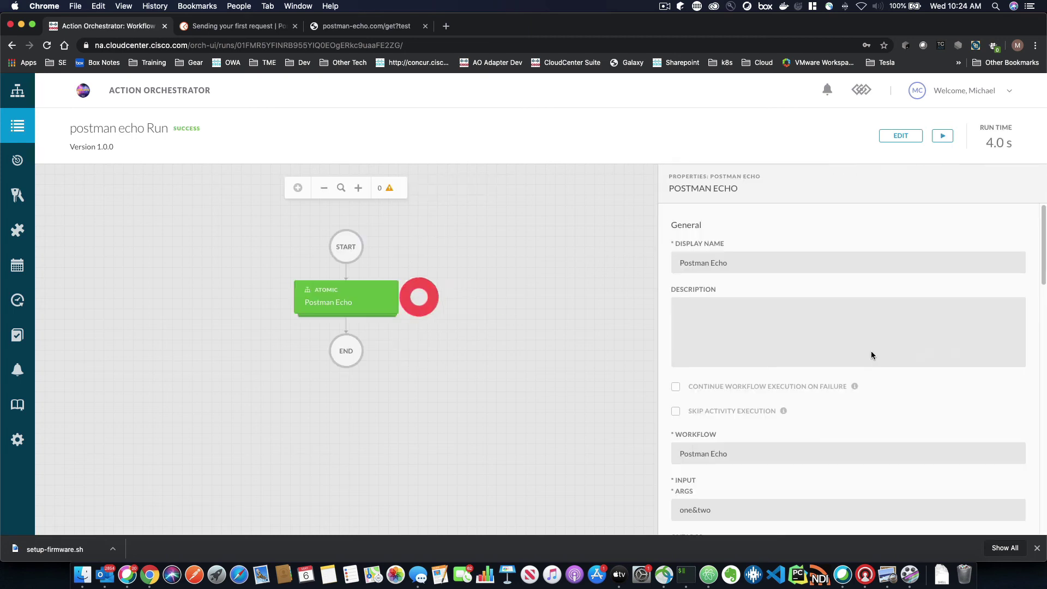
scroll(847, 352, down, 7)
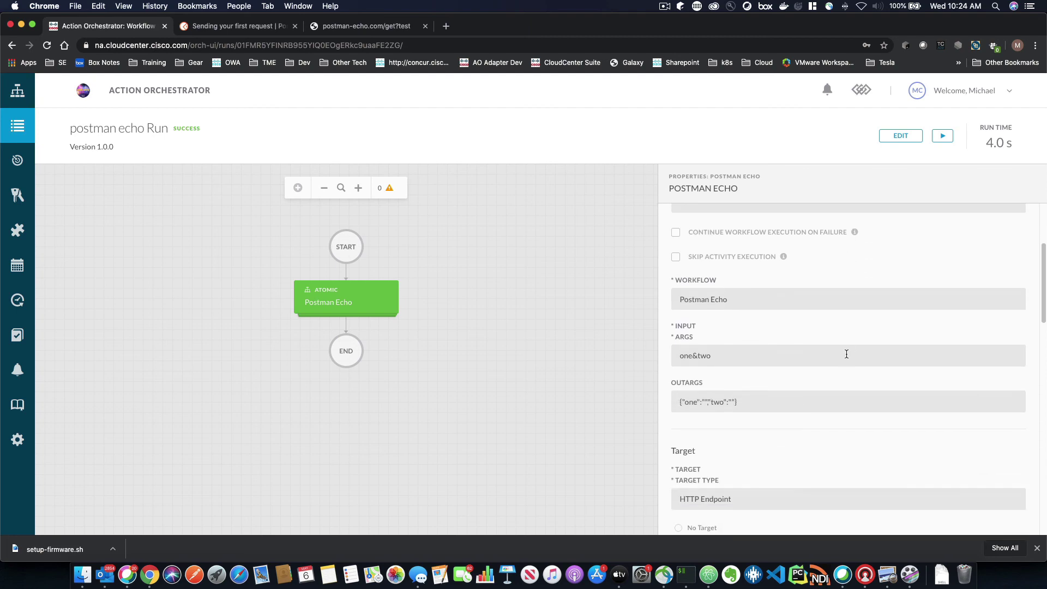
scroll(845, 354, down, 10)
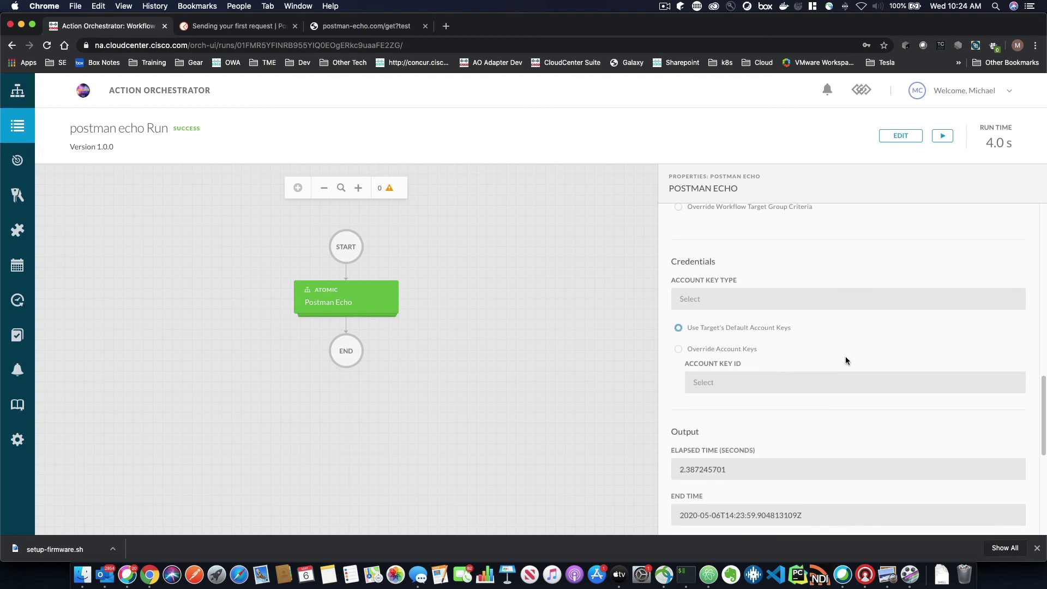
scroll(846, 357, down, 3)
scroll(845, 355, up, 4)
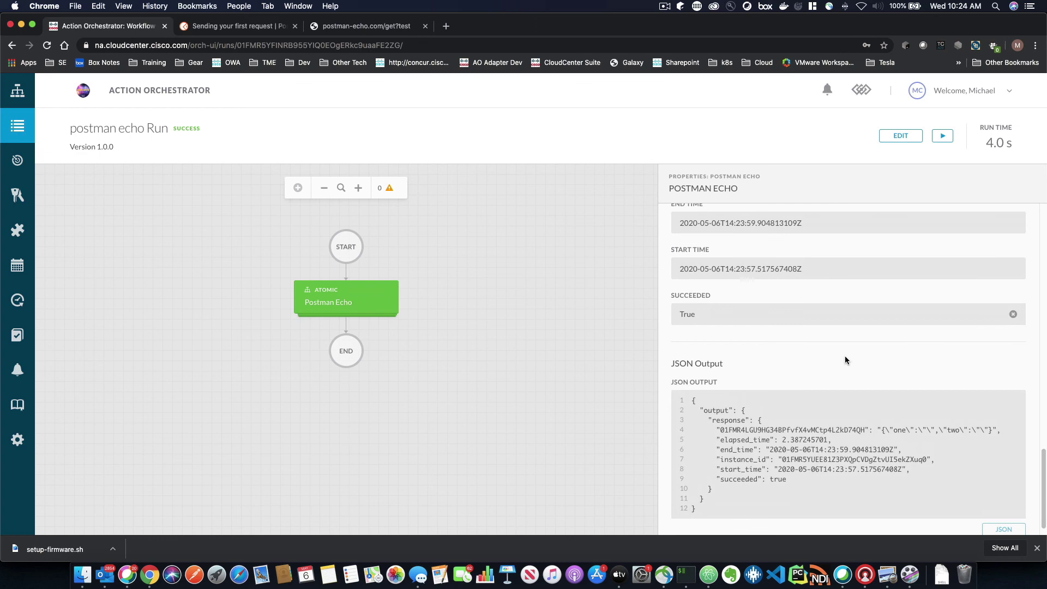
scroll(844, 359, up, 8)
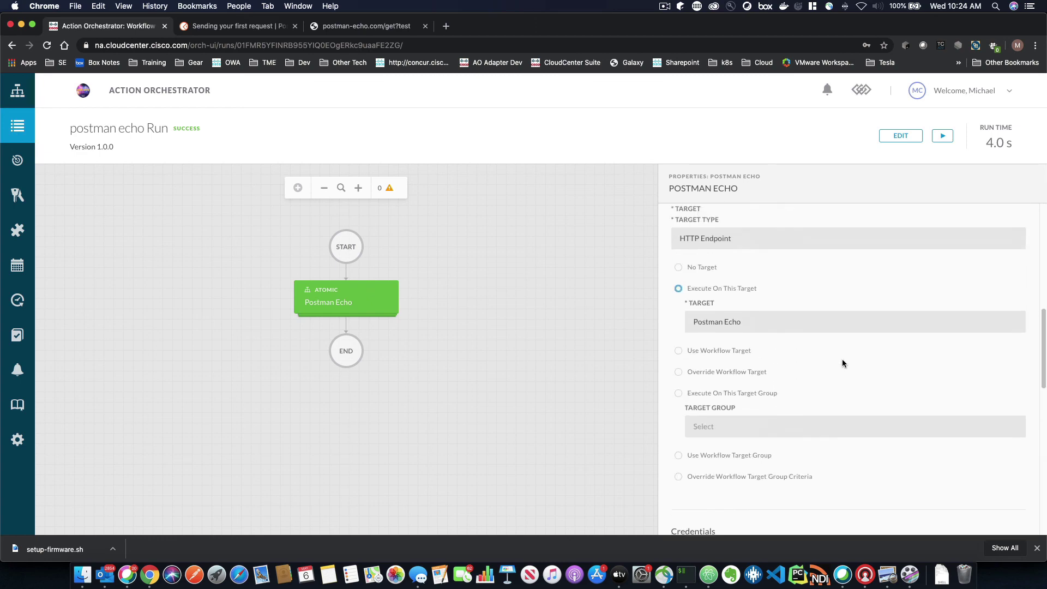
scroll(842, 360, up, 1)
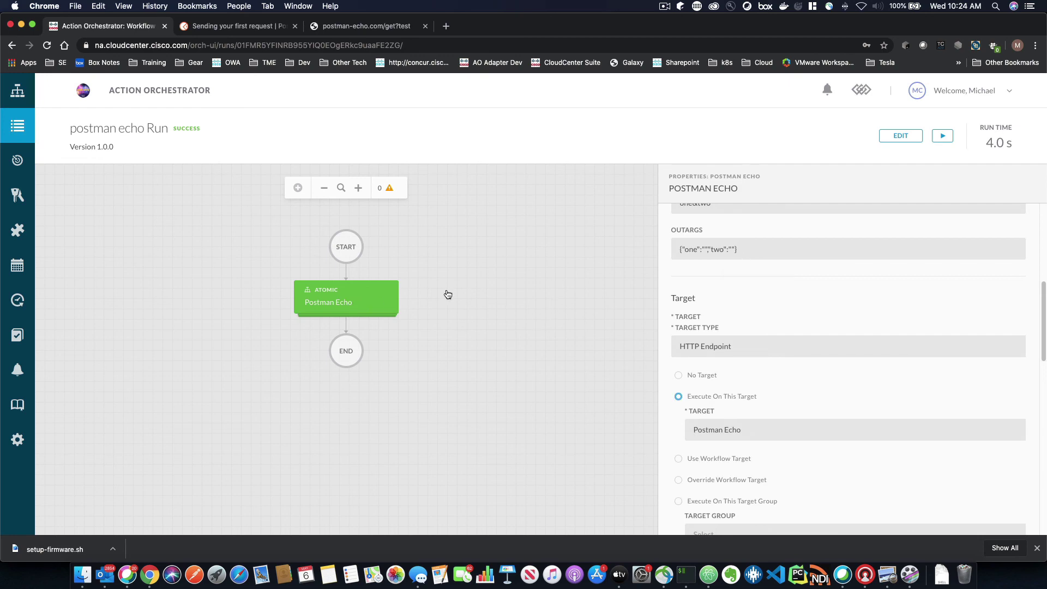
Reopen the postman echo workflow for editing from its run view.
click(899, 141)
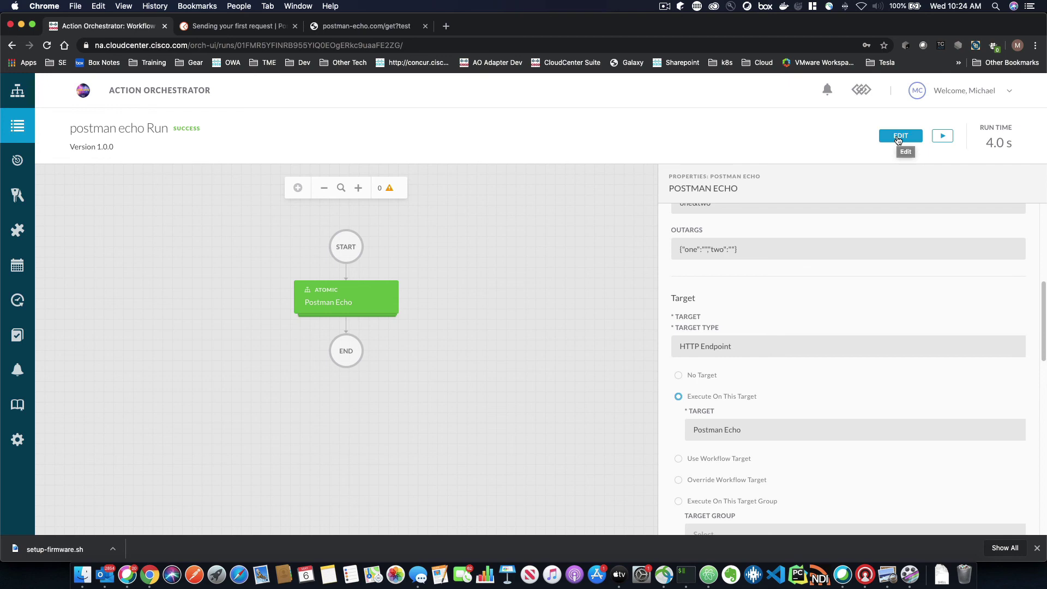
click(898, 140)
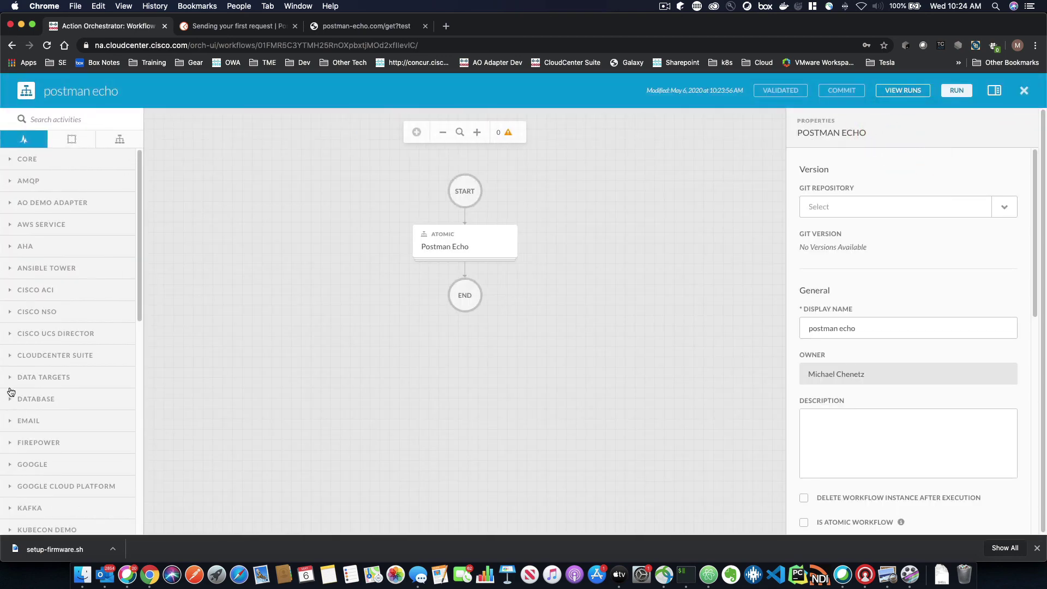